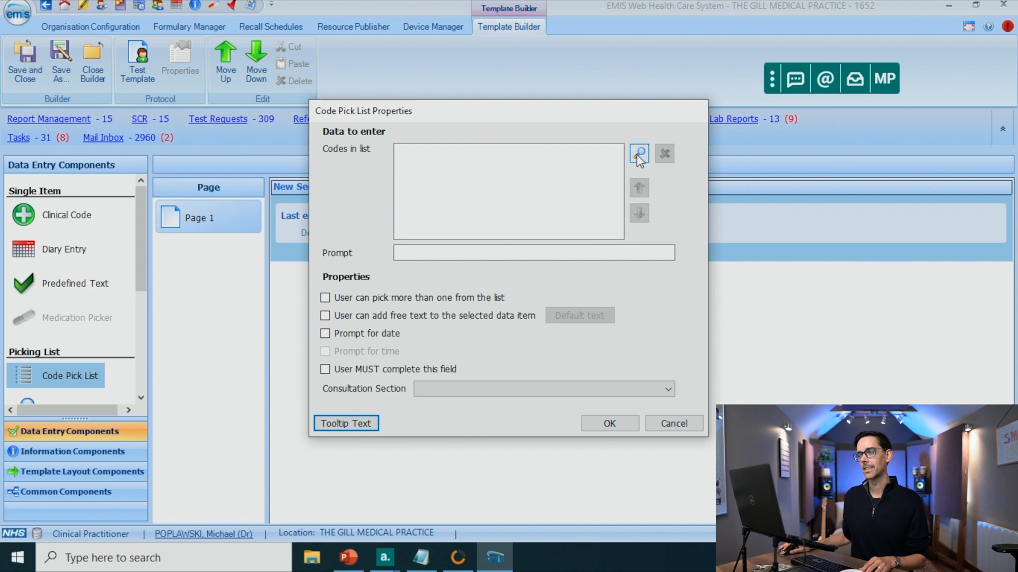
Add the codes Vitamin D deficiency and Vitamin D insufficiency to the code pick list.
left_click(639, 153)
type("vitamin d")
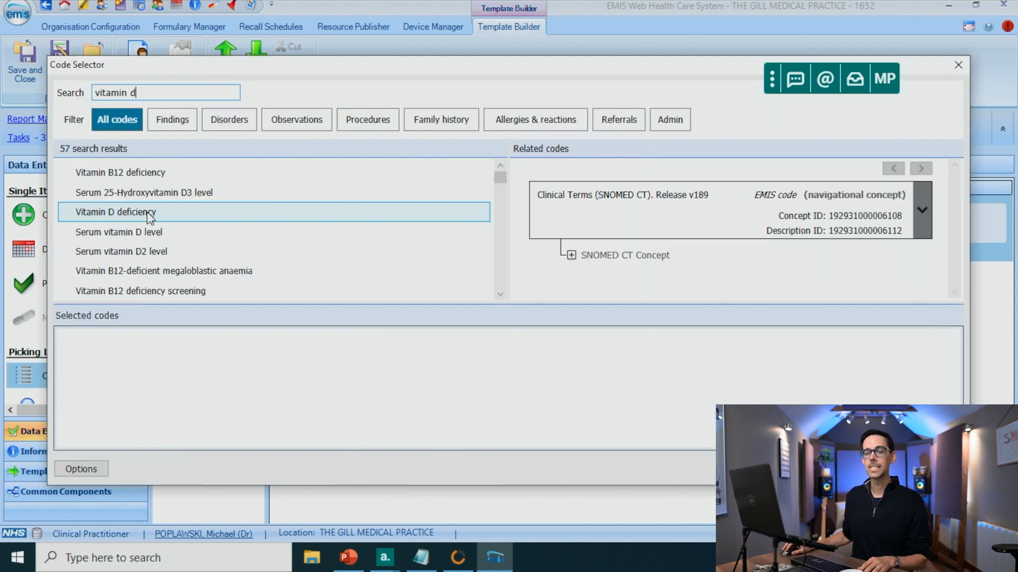
key("Return")
type("vitamin d in")
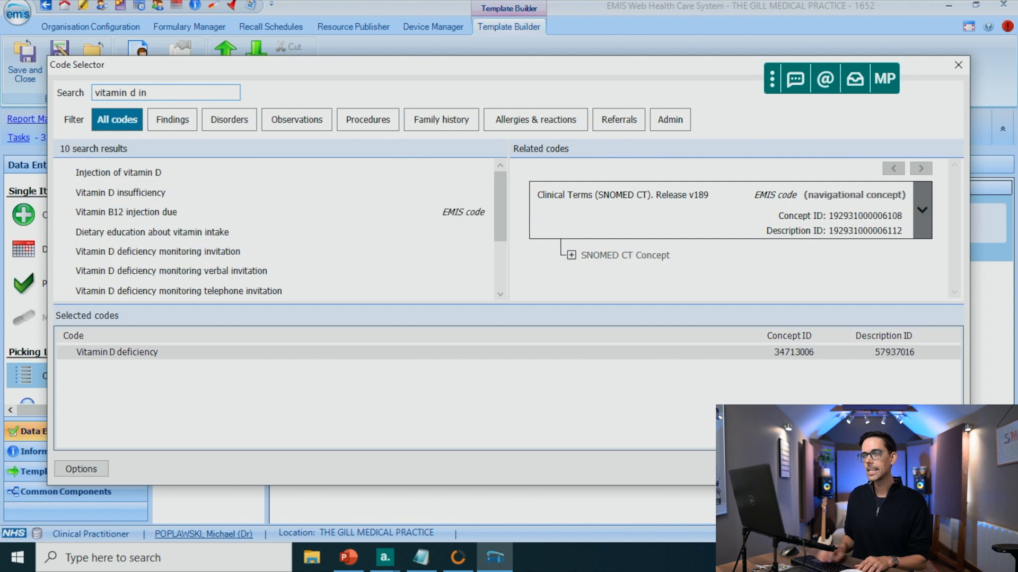
double_click(97, 194)
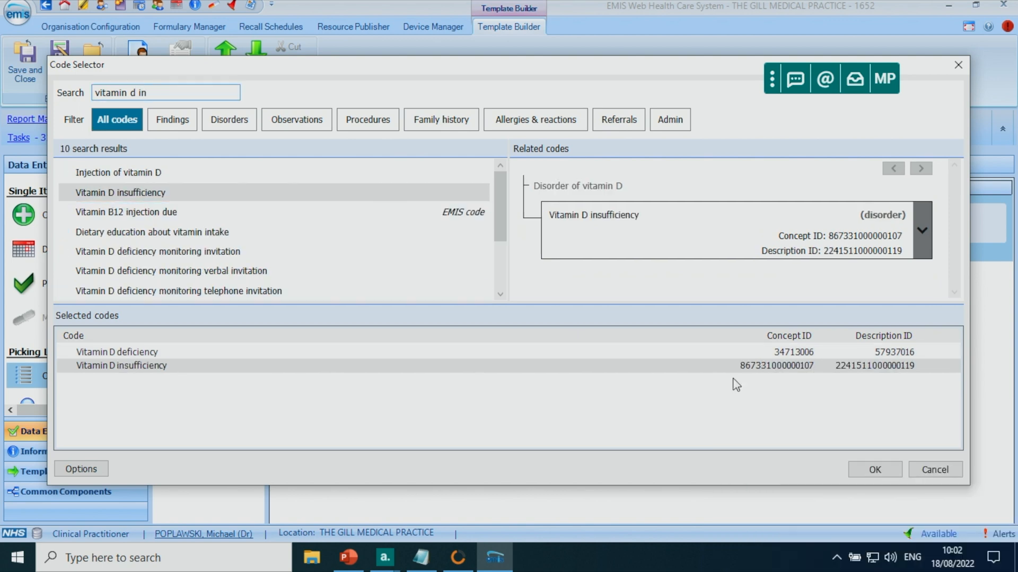
left_click(891, 472)
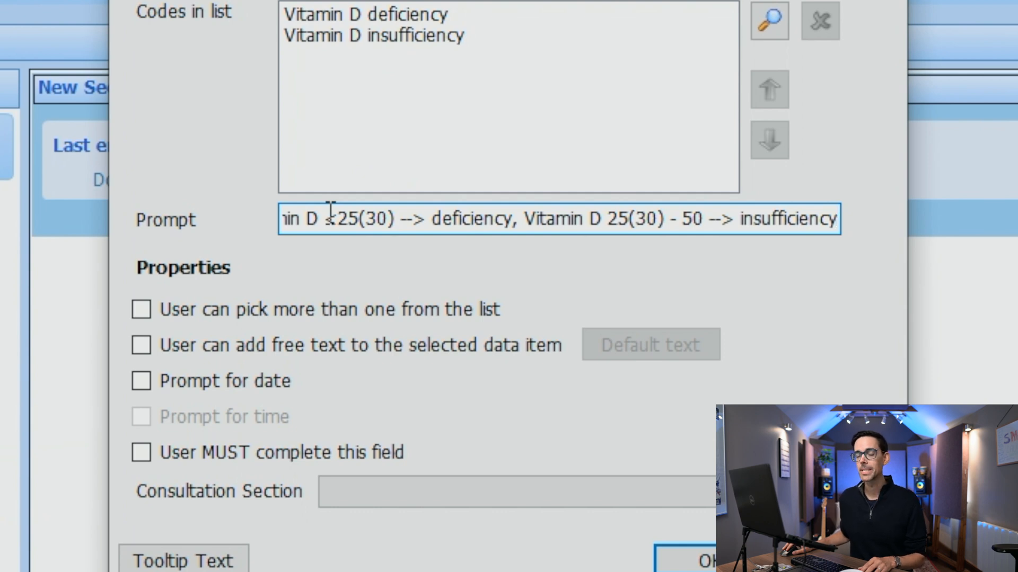
Review the full prompt text of the code pick list from its beginning to its end.
left_click_drag(325, 219, 244, 220)
left_click(330, 219)
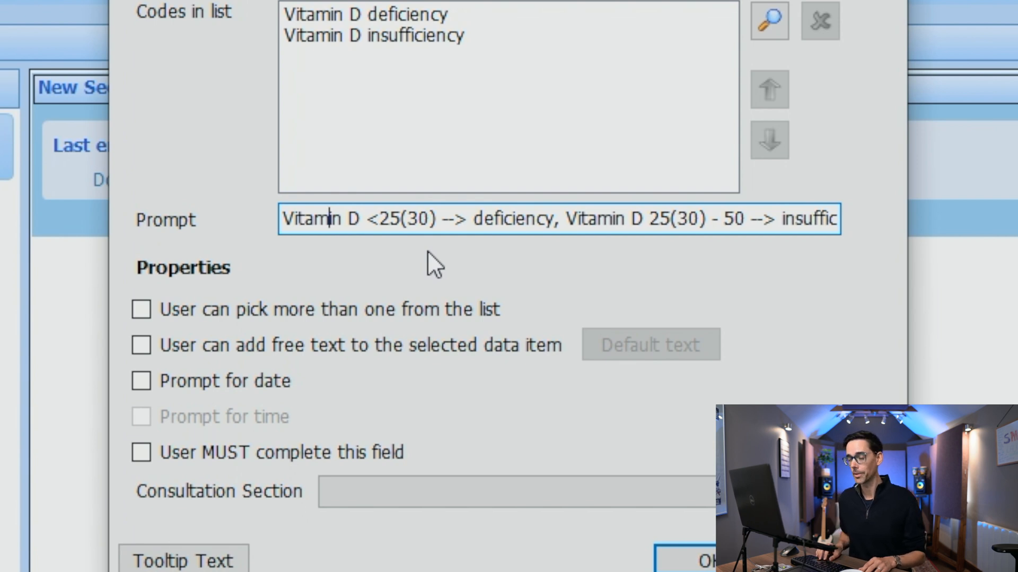
key("Right")
key("Right")
key("Right")
key("Right")
key("Right")
key("Right")
key("Right")
key("Right")
key("Right")
key("Right")
key("Right")
key("Right")
key("Right")
key("Right")
key("Right")
key("Right")
key("Right")
key("Right")
key("Right")
key("Right")
key("End")
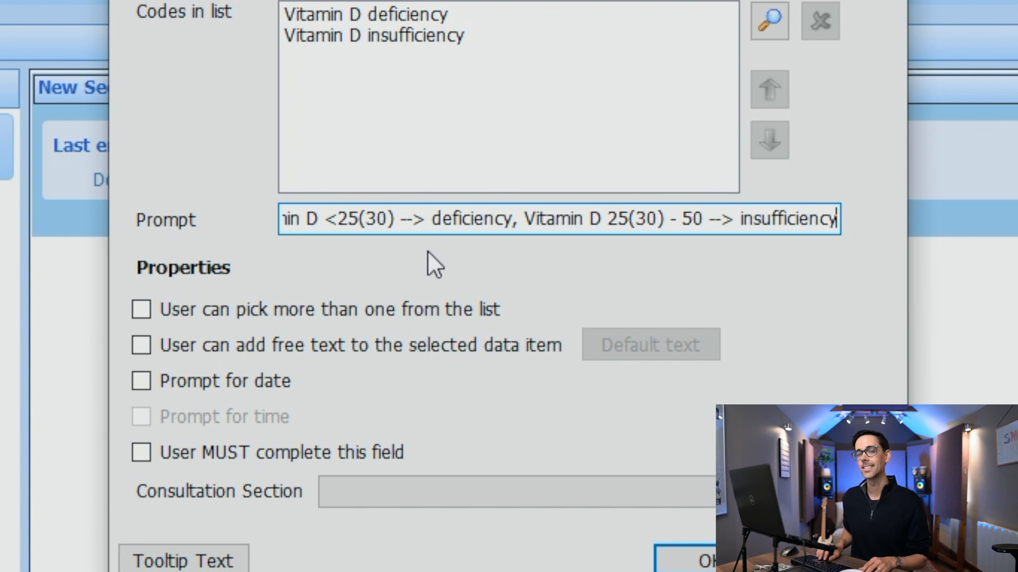
Set the code pick list's consultation section to Problem and accept its properties.
left_click(710, 561)
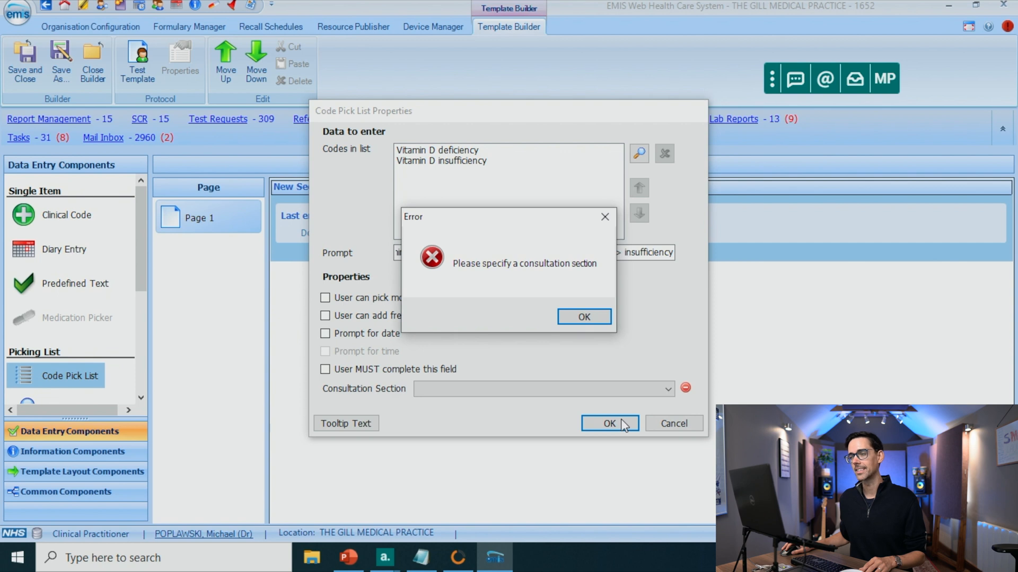
left_click(590, 317)
left_click(669, 390)
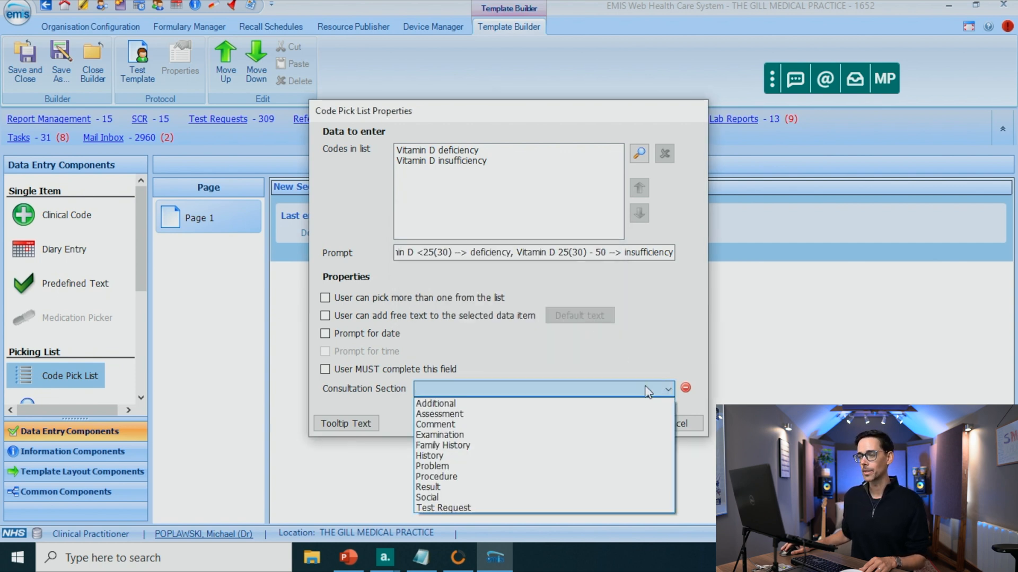
left_click(456, 466)
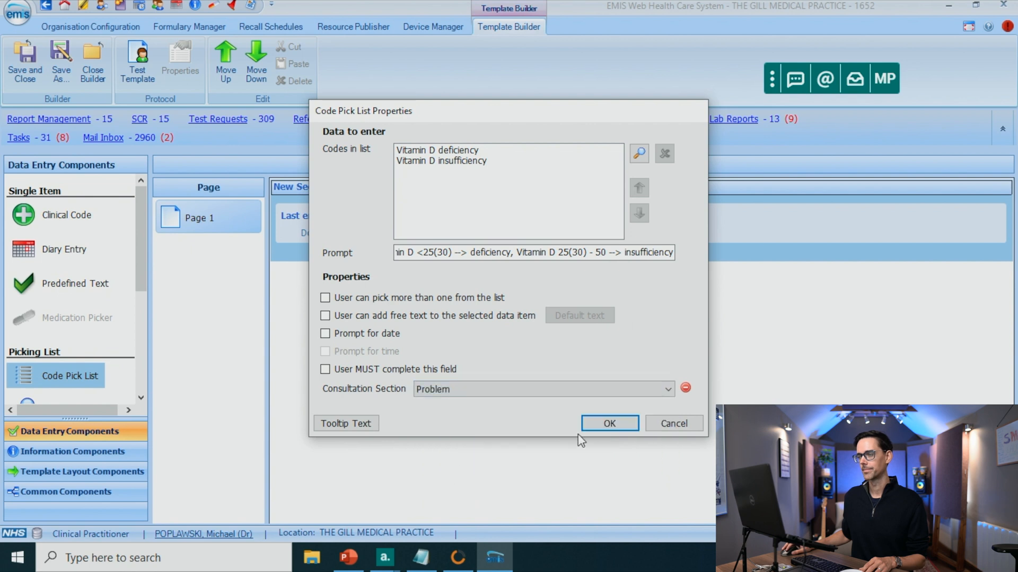
left_click(605, 426)
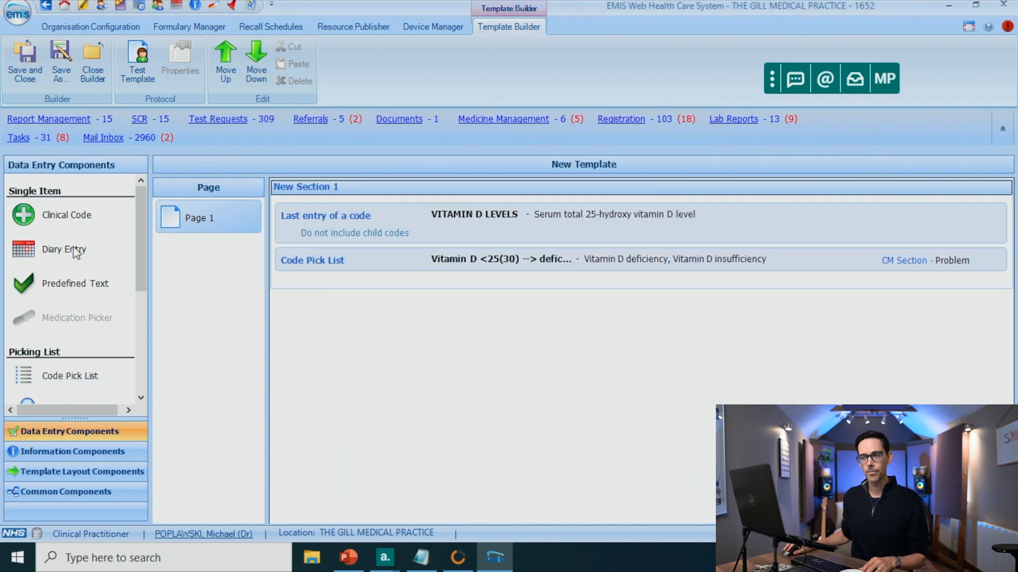
Add a diary entry component below the code pick list, using the code Diagnostic blood test.
left_click_drag(76, 253, 338, 287)
left_click(652, 216)
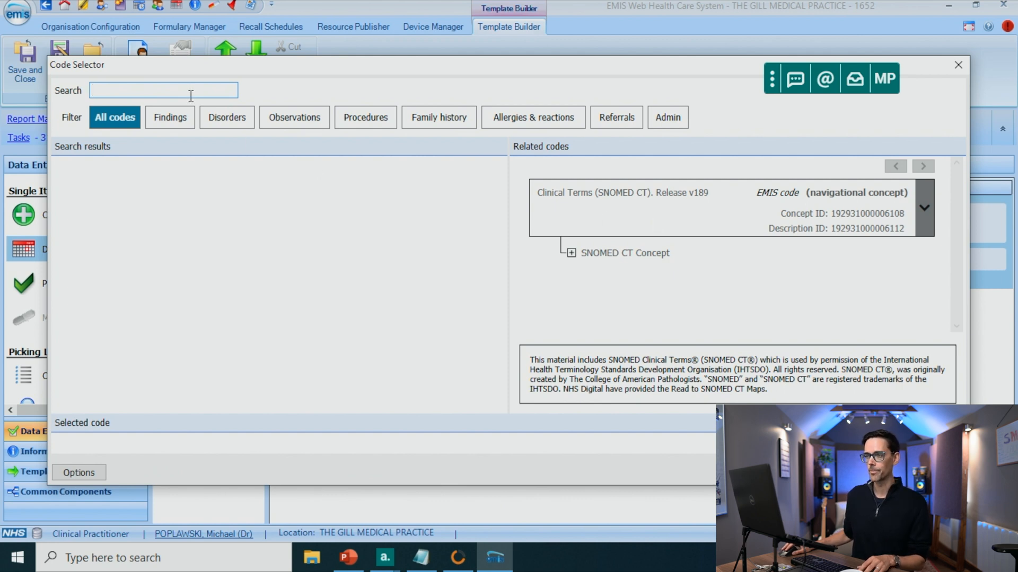
type("diagnos")
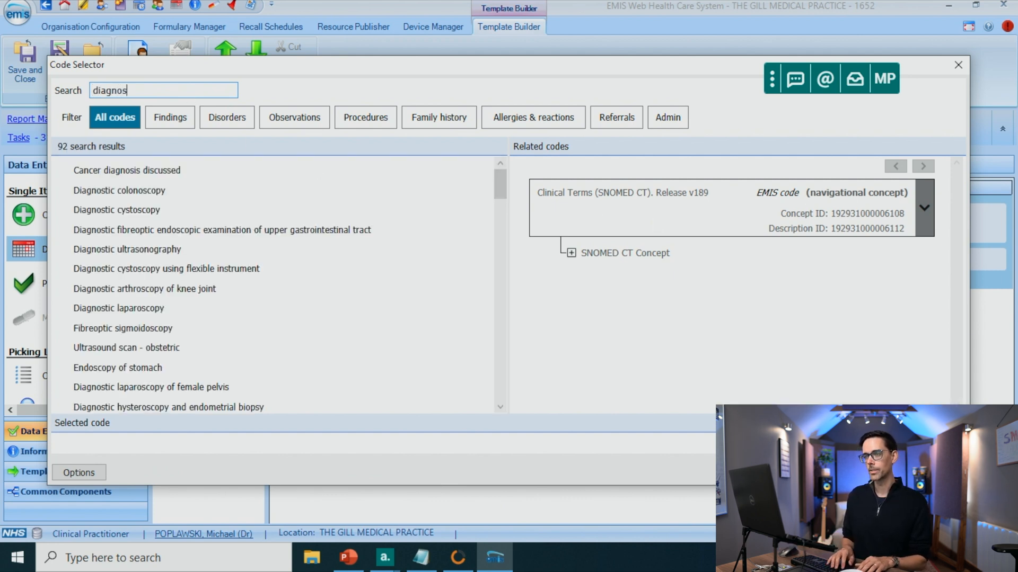
type("tic bloo")
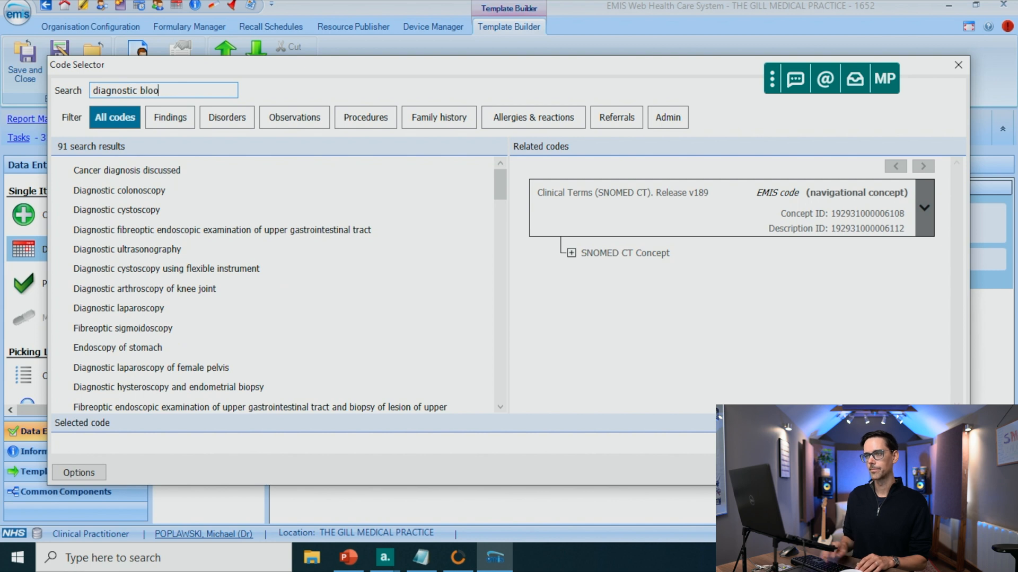
type("d")
double_click(182, 169)
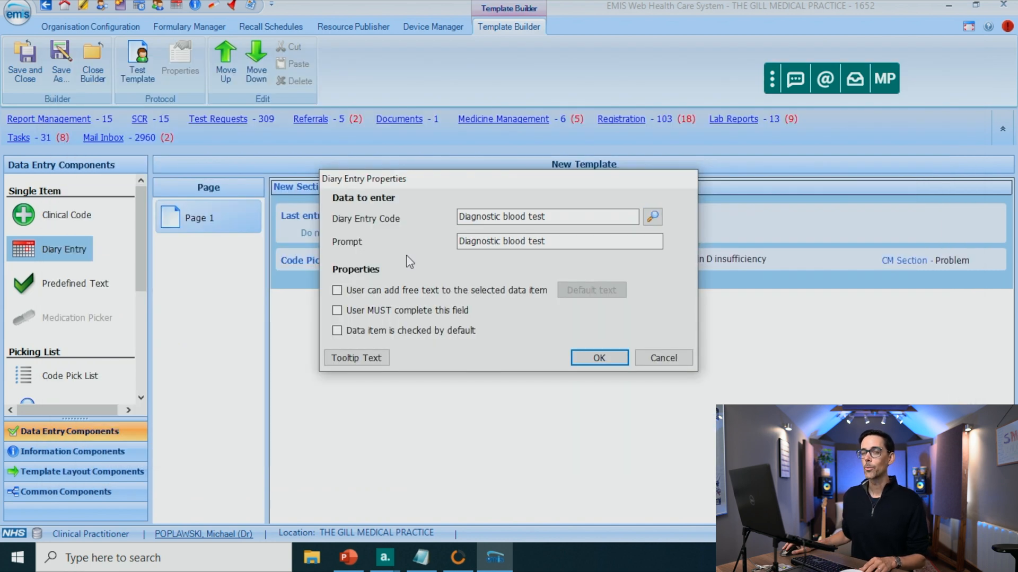
Make the diary entry mandatory and checked by default, allowing free text with default "Recheck Bone Profile (Calcium) 1 month after vitamin D treatment".
left_click(375, 290)
left_click(371, 311)
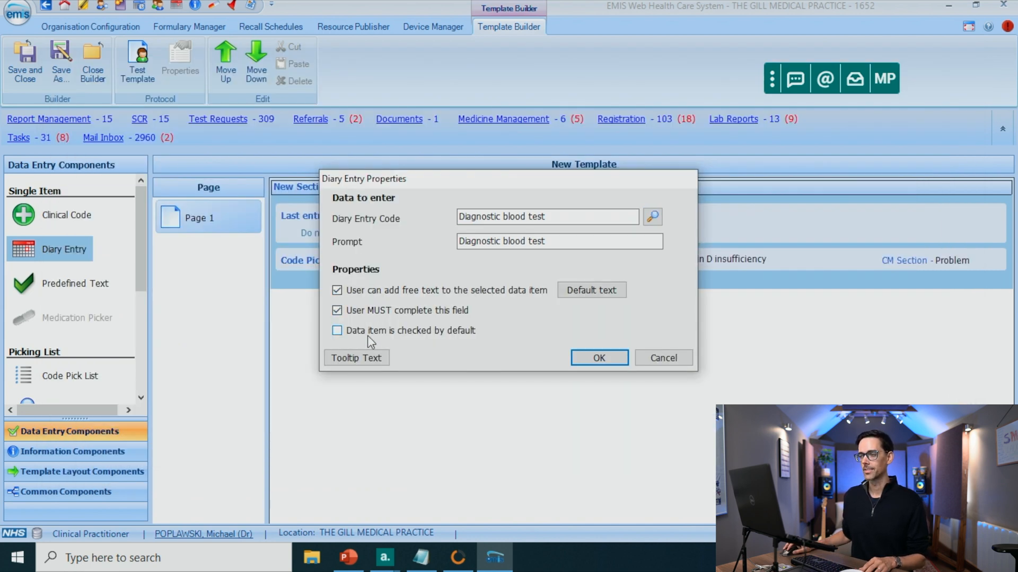
left_click(367, 334)
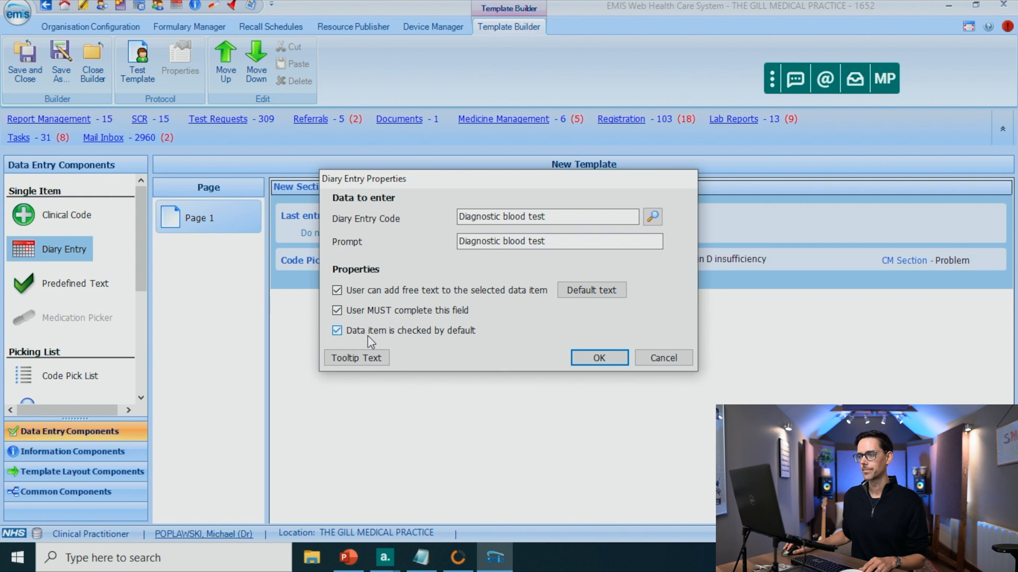
left_click(578, 288)
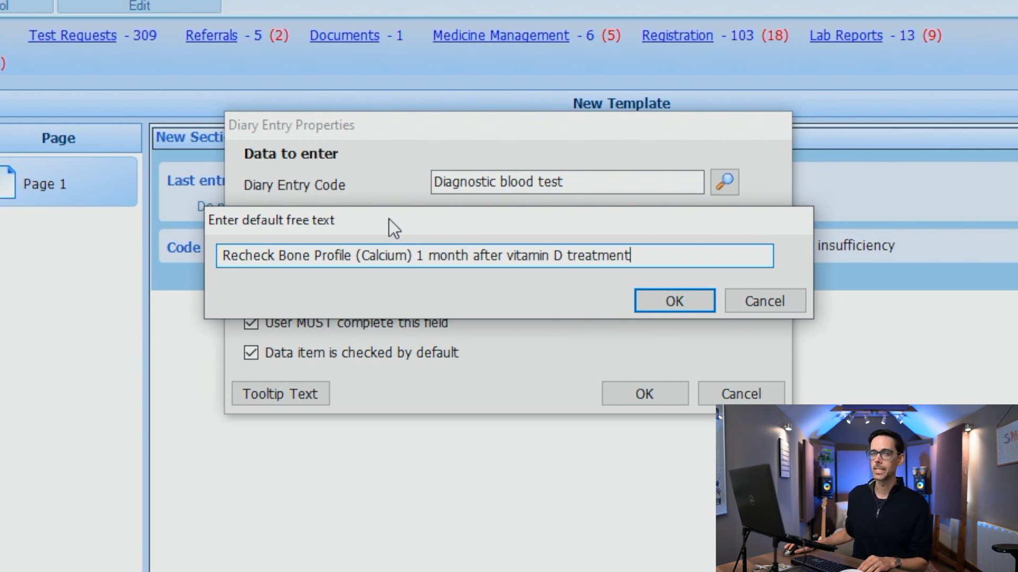
left_click(663, 302)
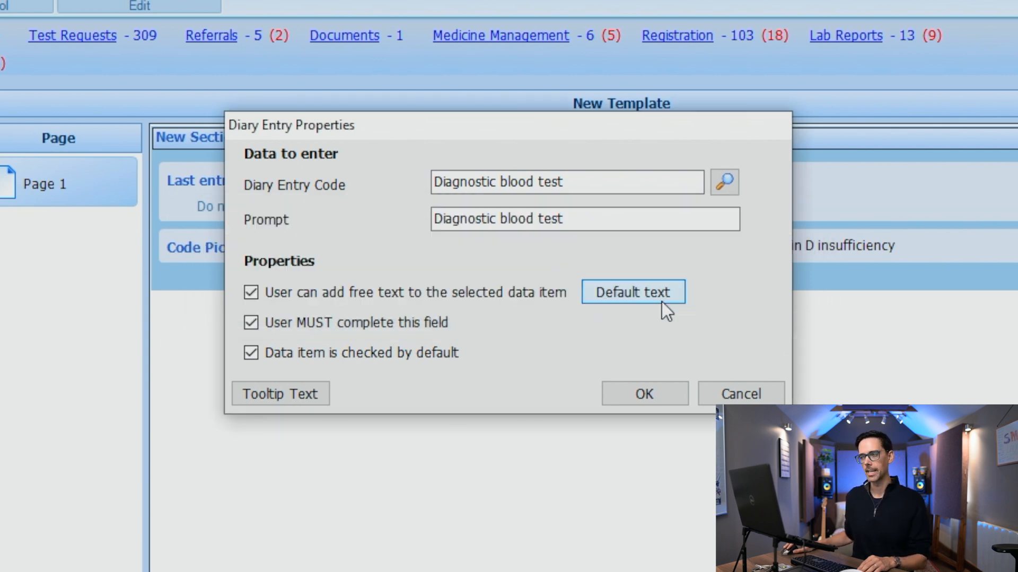
left_click(599, 360)
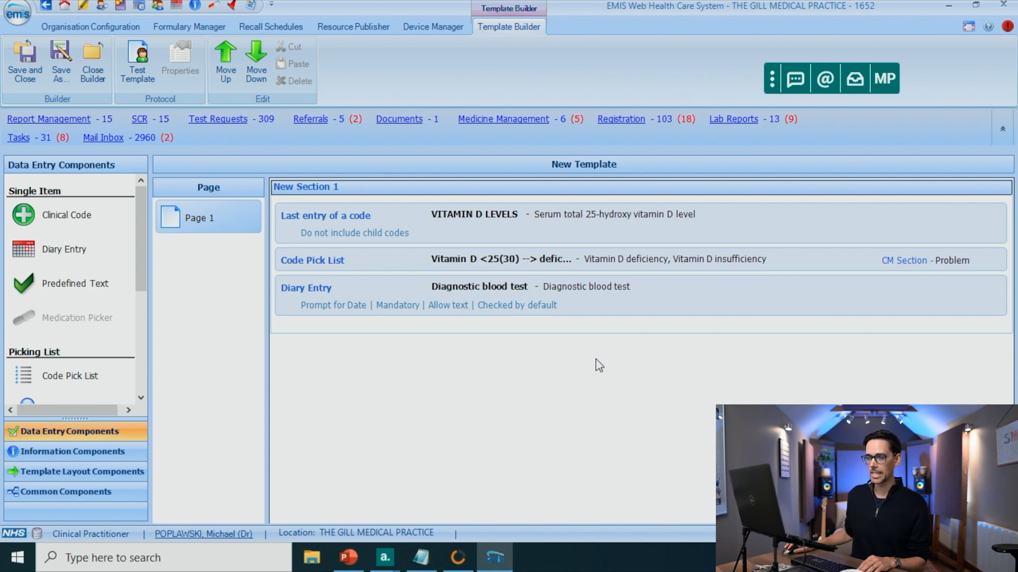
Add a second section below the first, containing the text information "Please save consultation to access prescription if required".
left_click(75, 469)
left_click_drag(77, 231, 325, 326)
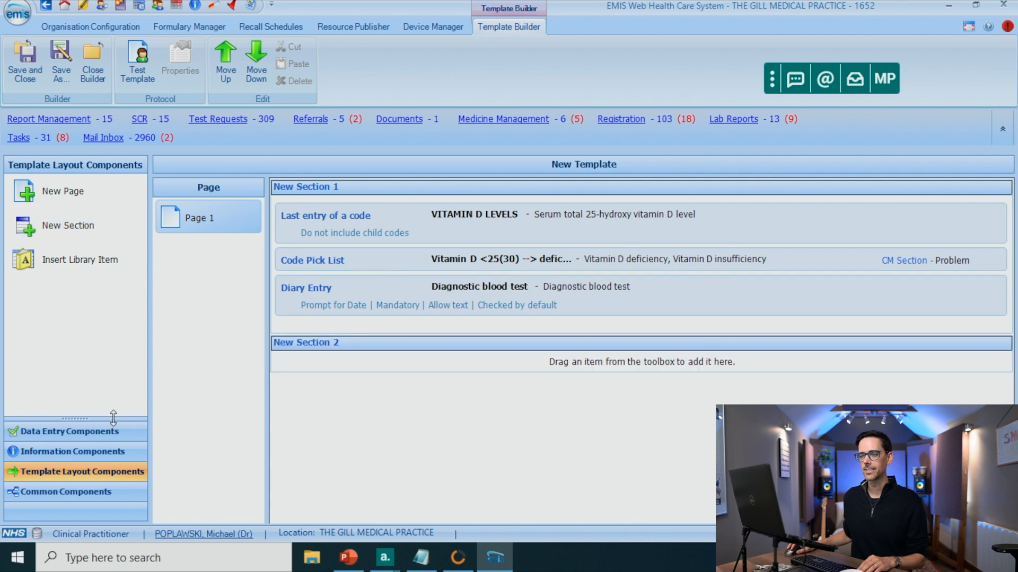
left_click(90, 451)
left_click_drag(93, 263, 308, 355)
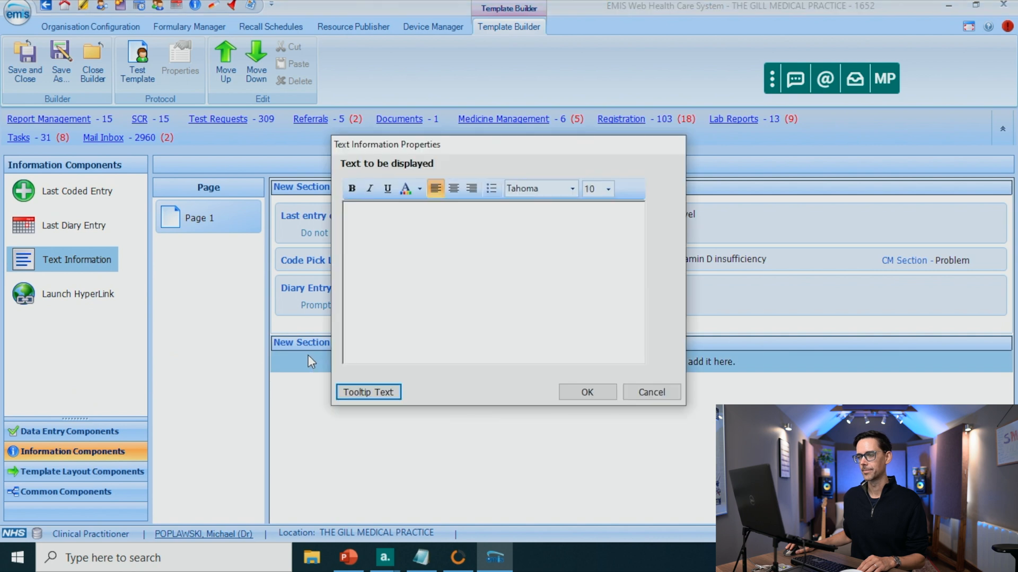
type("Please save consultation to access prescription if required")
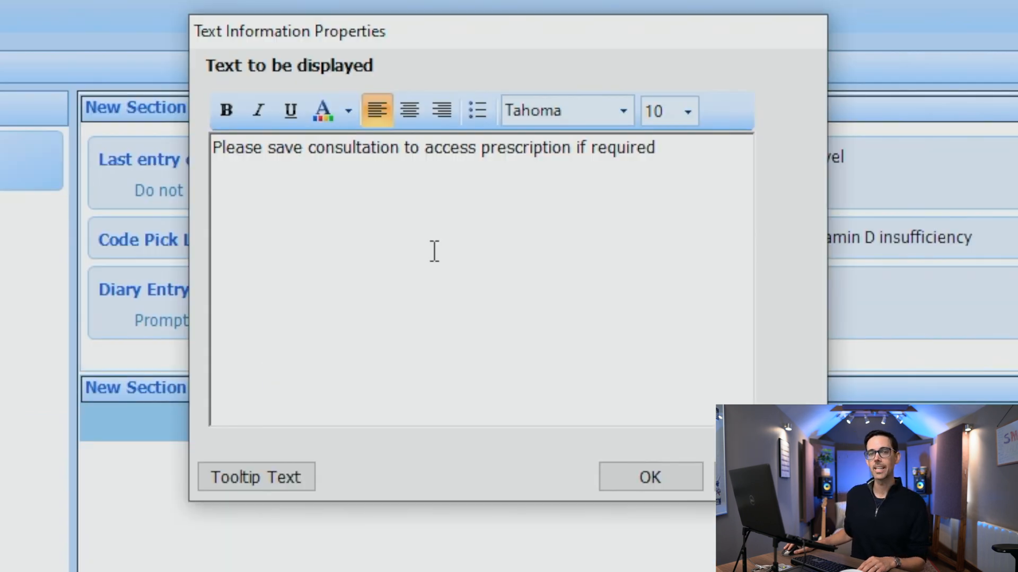
left_click(651, 478)
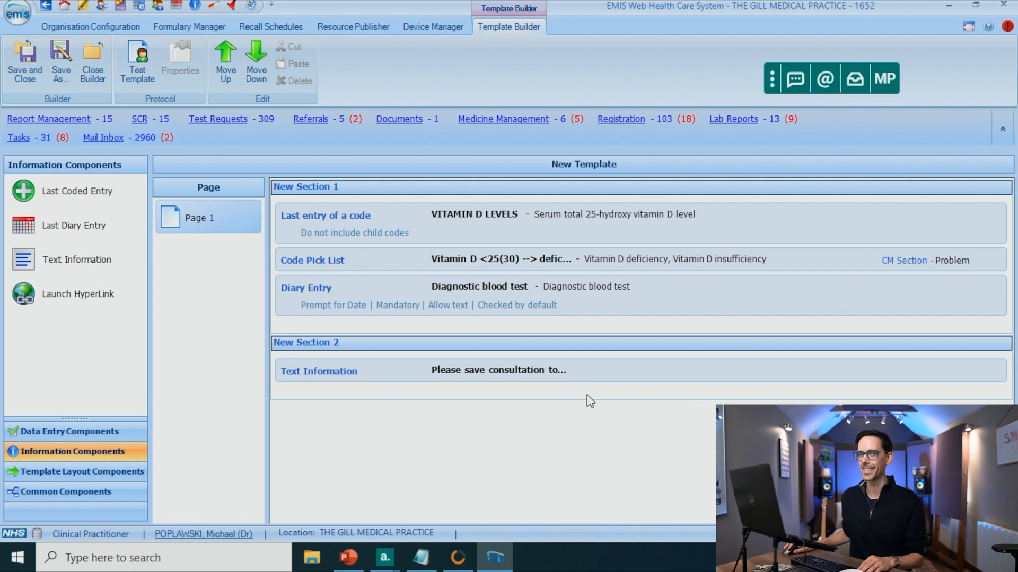
Rename the first section of the template as "Code and Add Diary".
right_click(303, 194)
left_click(329, 275)
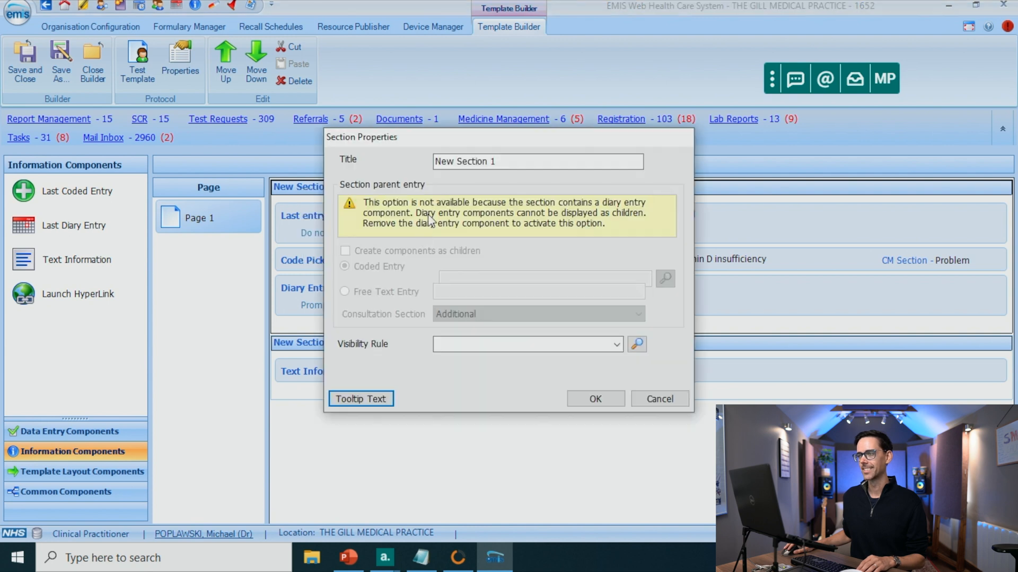
left_click_drag(509, 161, 432, 161)
type("Code and Add Diary")
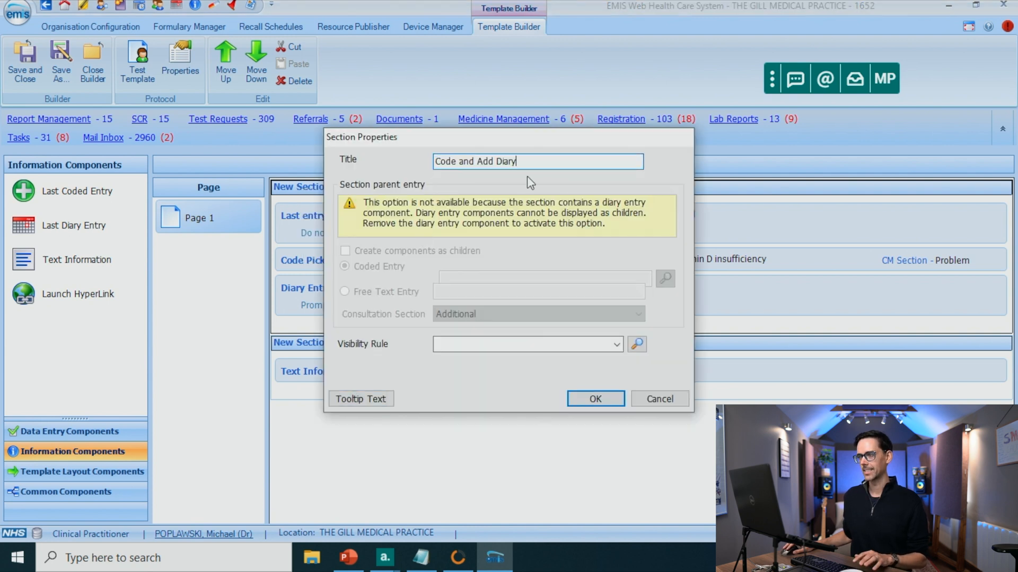
left_click(596, 399)
Rename the second section, which holds the text information, as "Prescription".
right_click(313, 343)
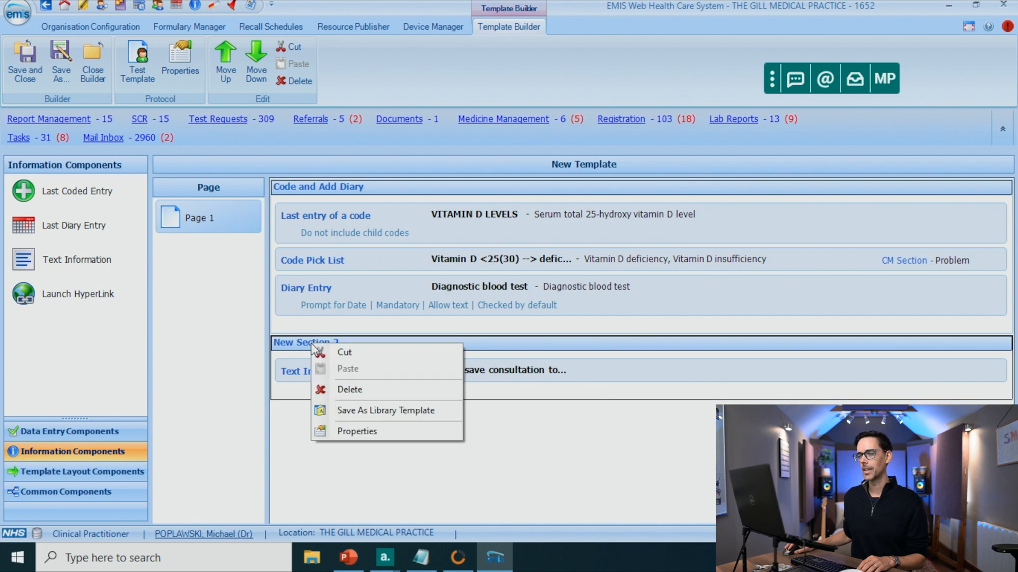
left_click(358, 431)
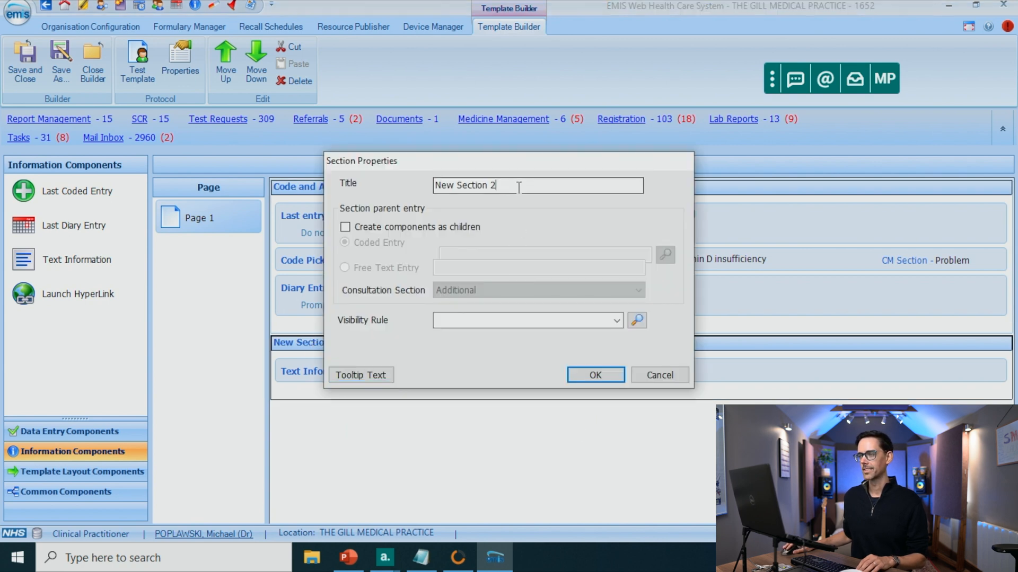
left_click_drag(517, 184, 434, 185)
type("Prescription")
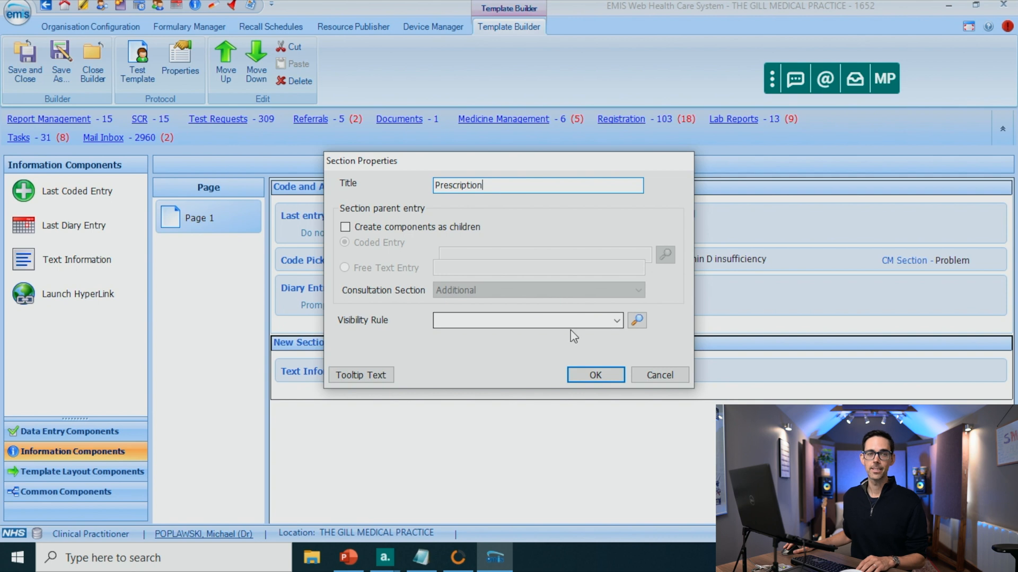
left_click(586, 375)
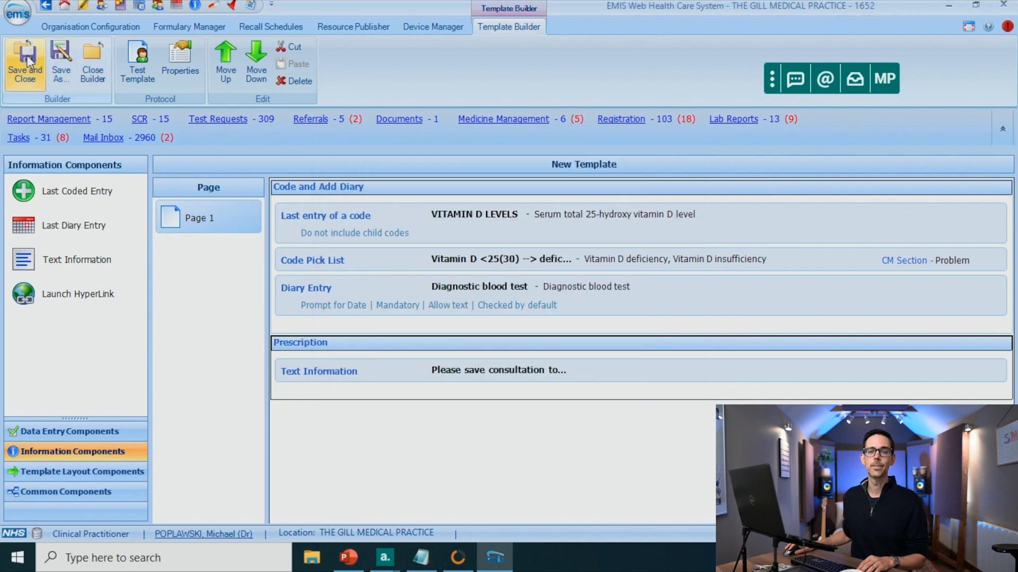
Save the template in the GP ON THE MOVE folder under the name "Vitamin D template" and close the builder.
left_click(28, 60)
scroll(503, 212, "down", 3)
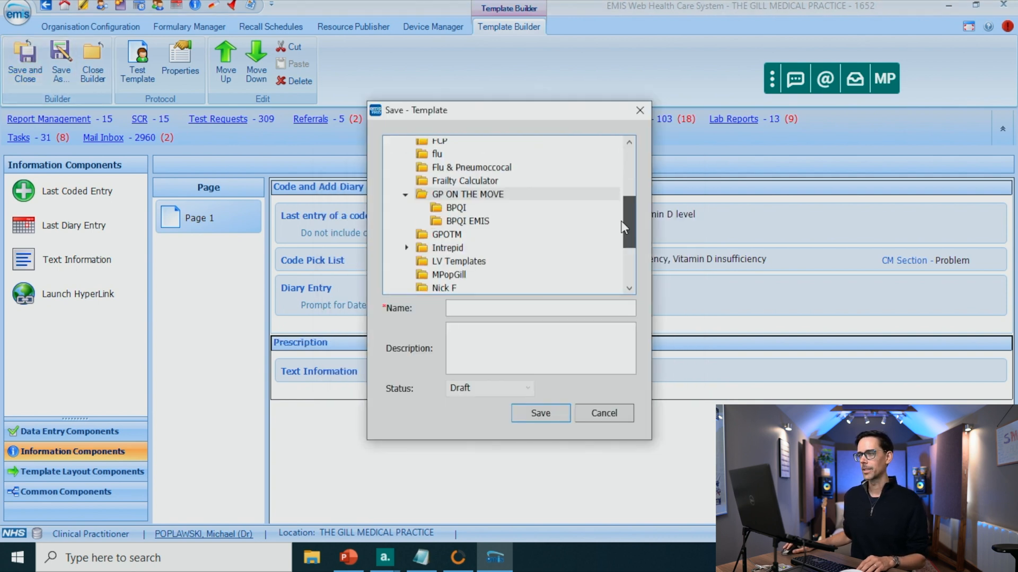
left_click(506, 195)
left_click(509, 308)
type("Vit")
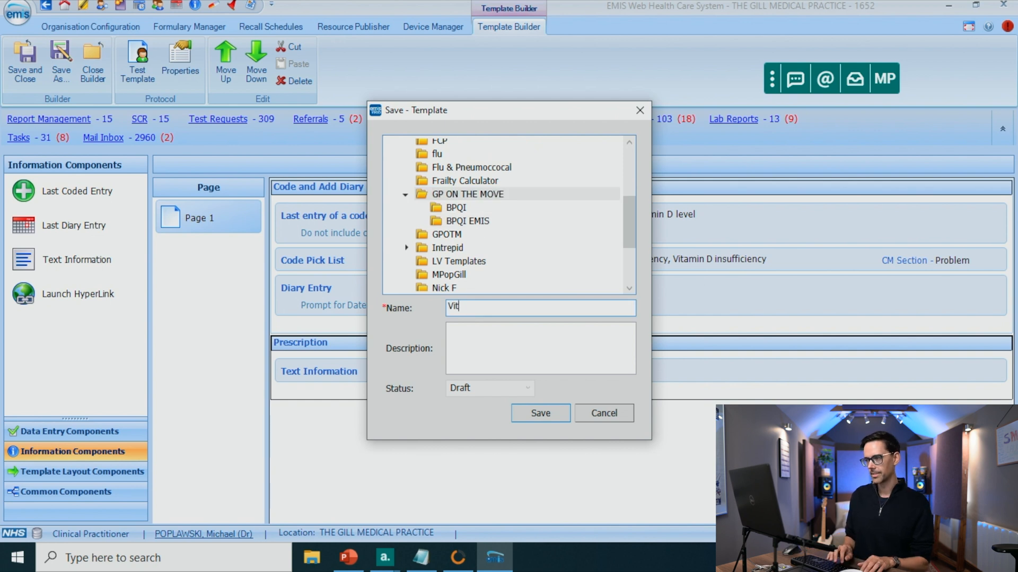
type("amin D template")
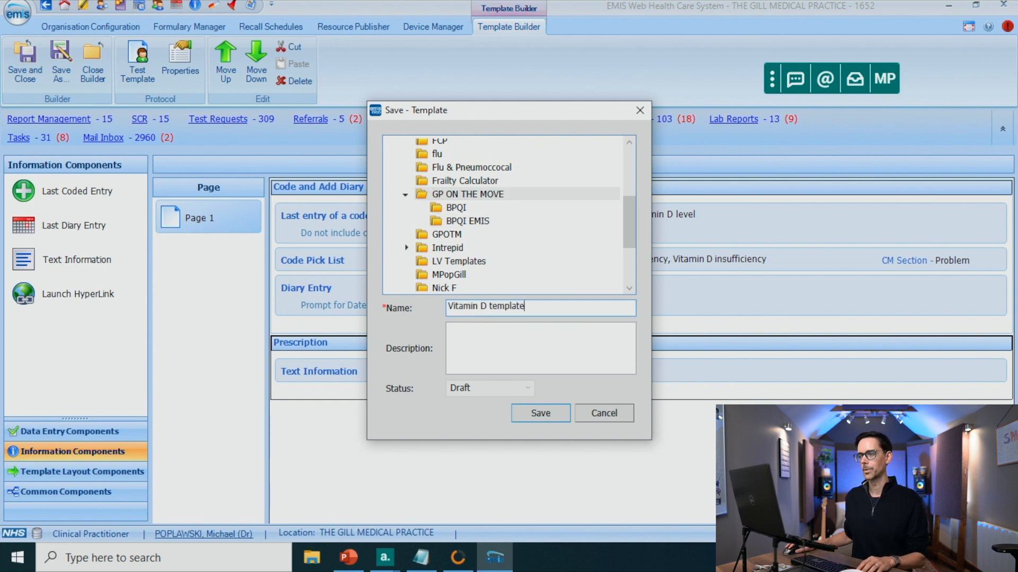
left_click(540, 414)
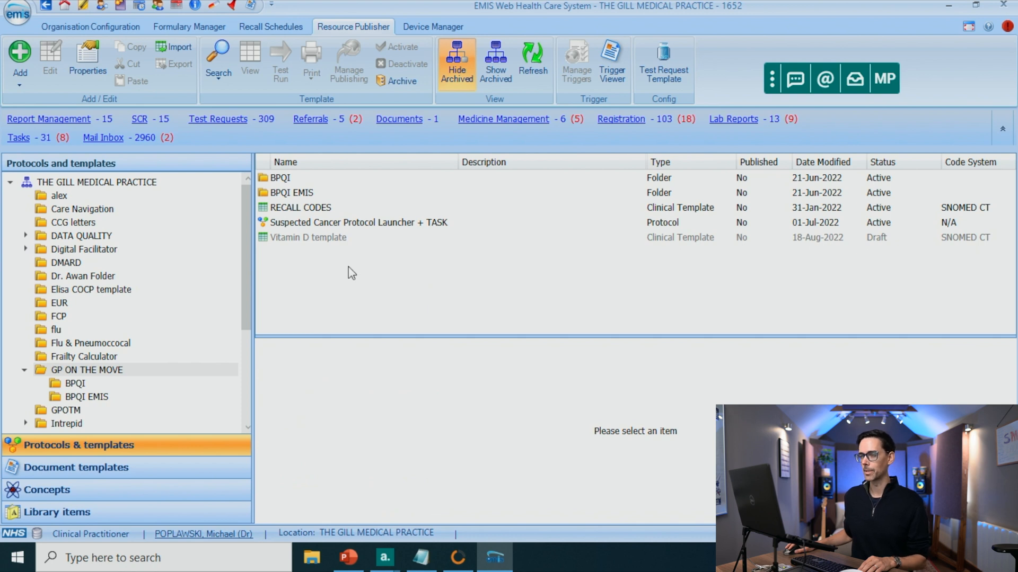
Activate the draft Vitamin D template in the GP ON THE MOVE folder and confirm the activation.
right_click(298, 240)
mouse_move(329, 265)
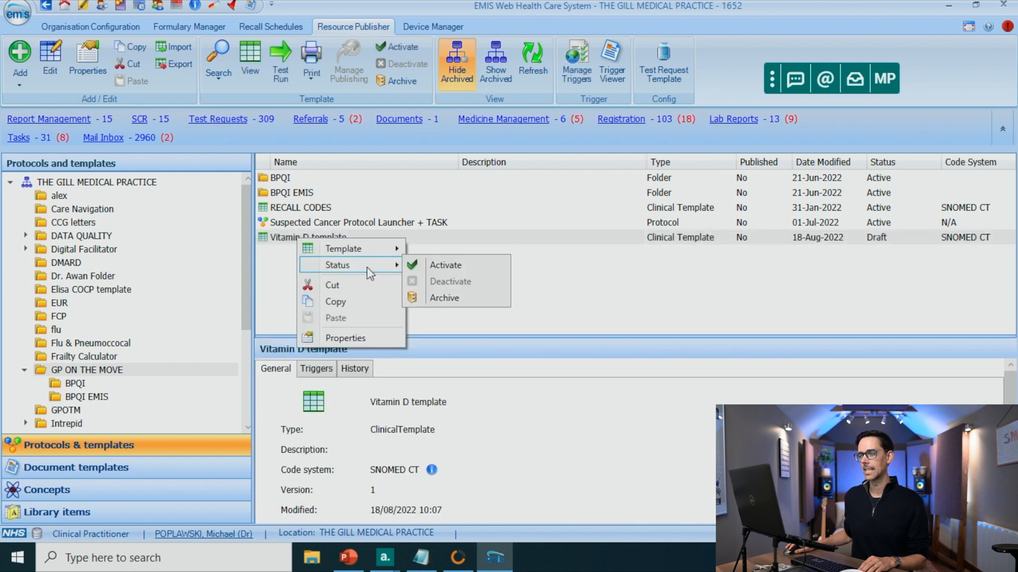
left_click(419, 267)
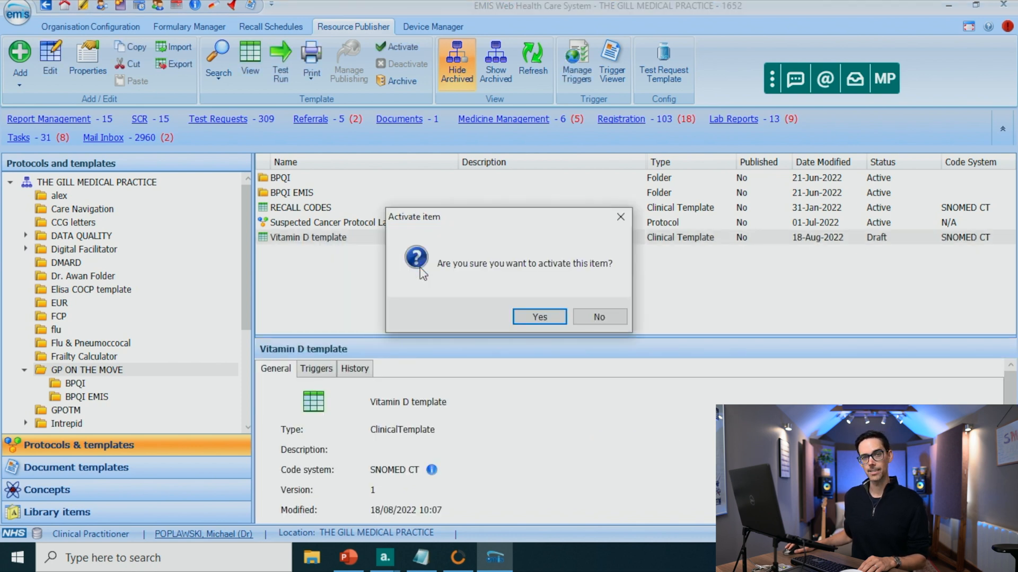
left_click(539, 317)
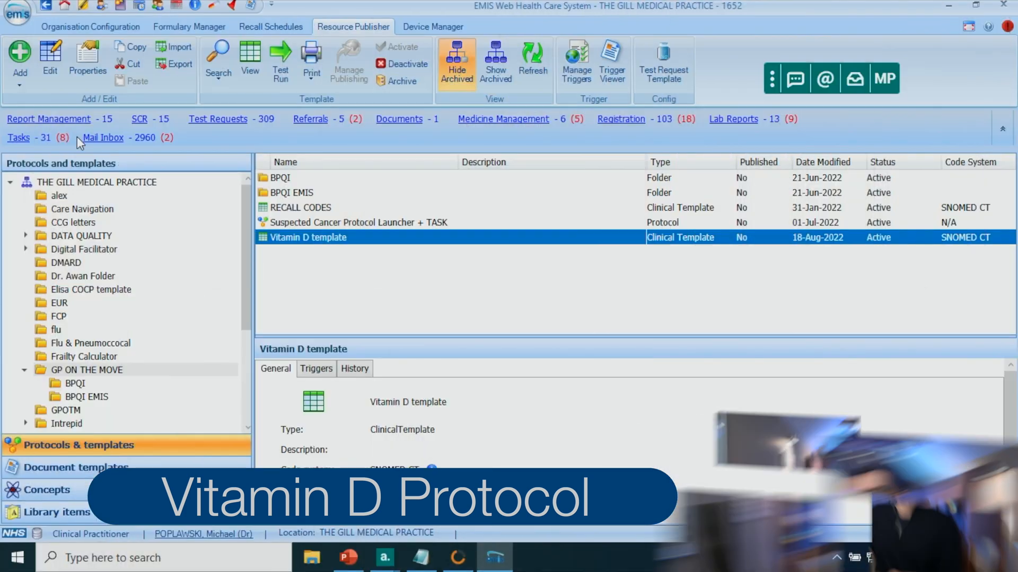
Create a new protocol in the GP ON THE MOVE folder.
left_click(21, 85)
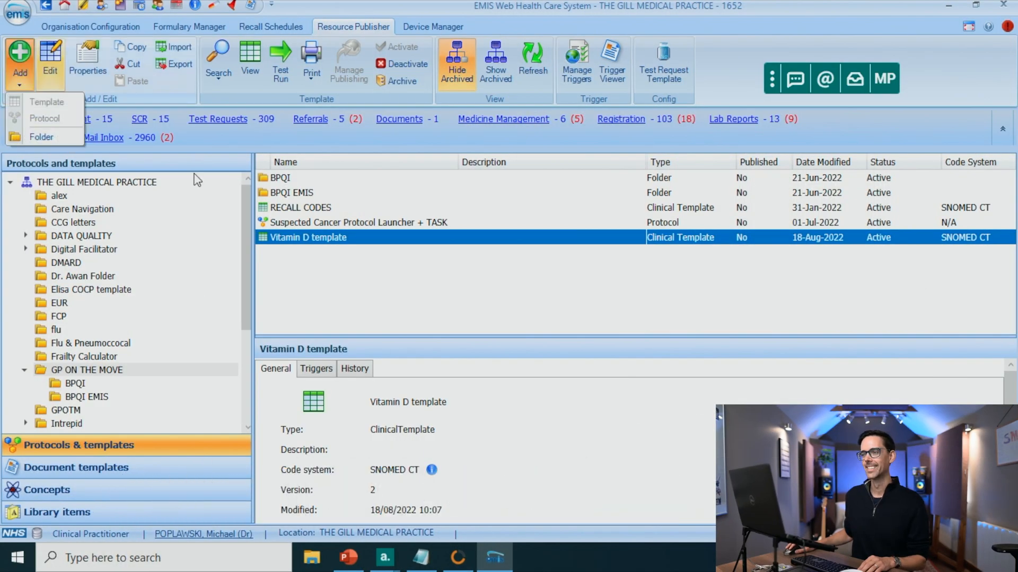
left_click(281, 287)
left_click(87, 370)
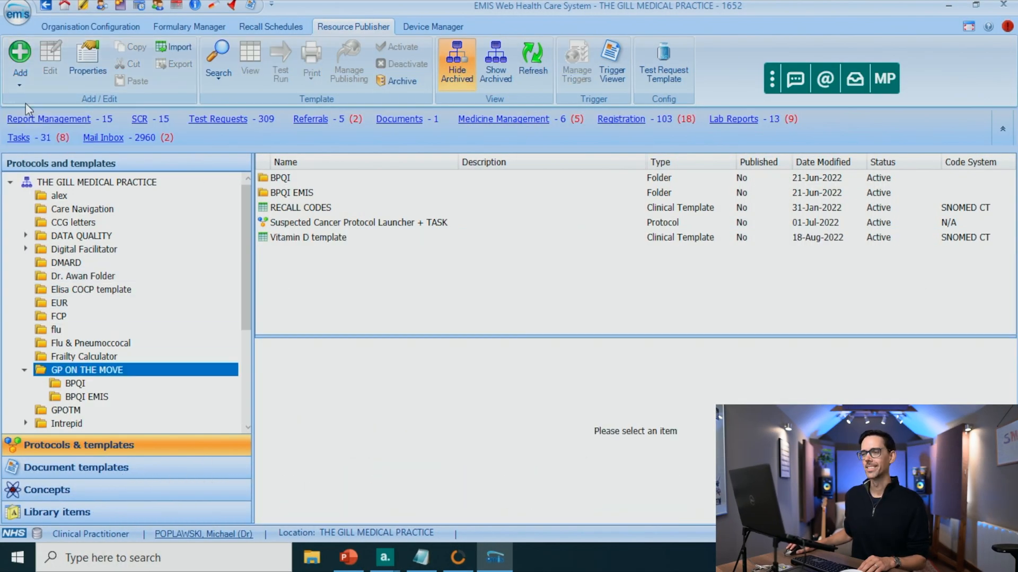
left_click(20, 77)
left_click(36, 116)
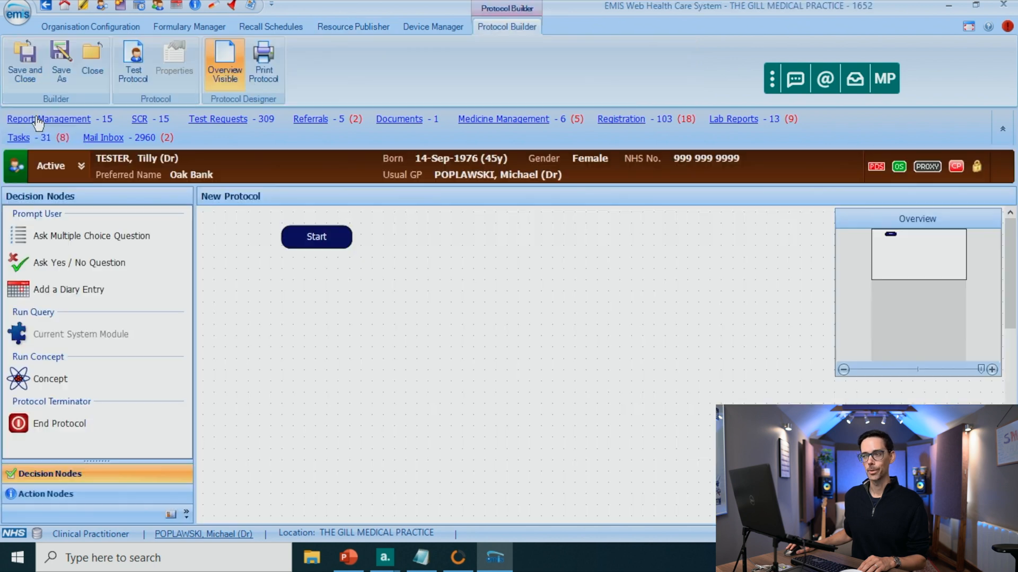
Move the Start node to the upper-left corner of the protocol canvas and add an End Protocol node level with it at the far right.
left_click_drag(317, 235, 255, 232)
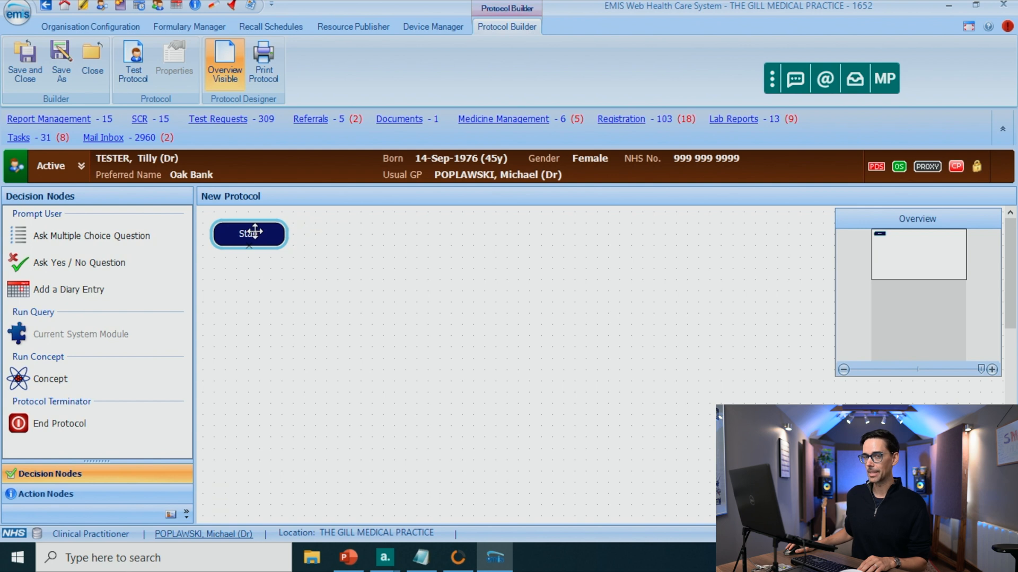
left_click(55, 425)
left_click_drag(55, 428, 737, 309)
left_click_drag(742, 238, 746, 234)
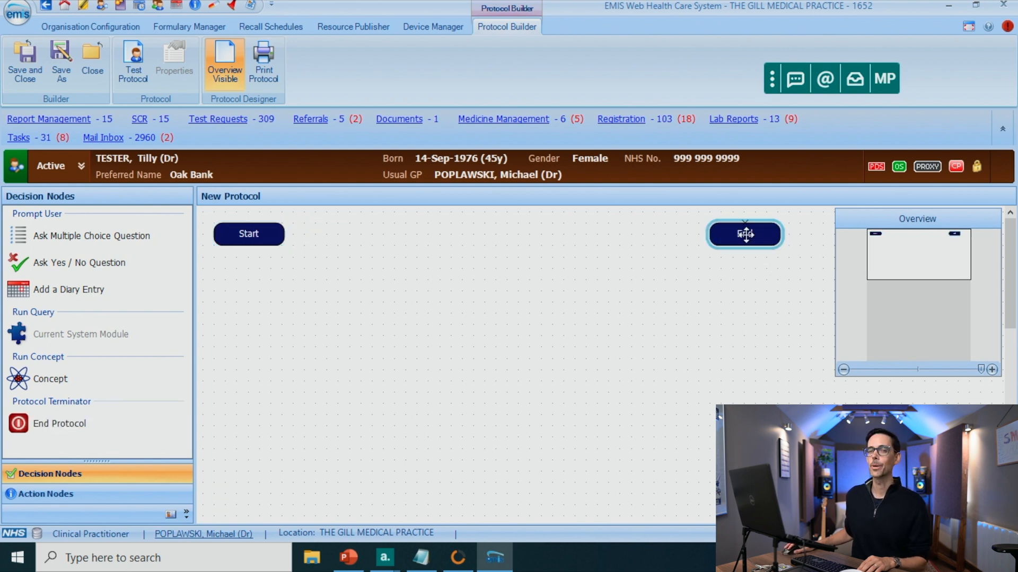
Add a Launch Template action node below Start that runs the Vitamin D template.
left_click(71, 490)
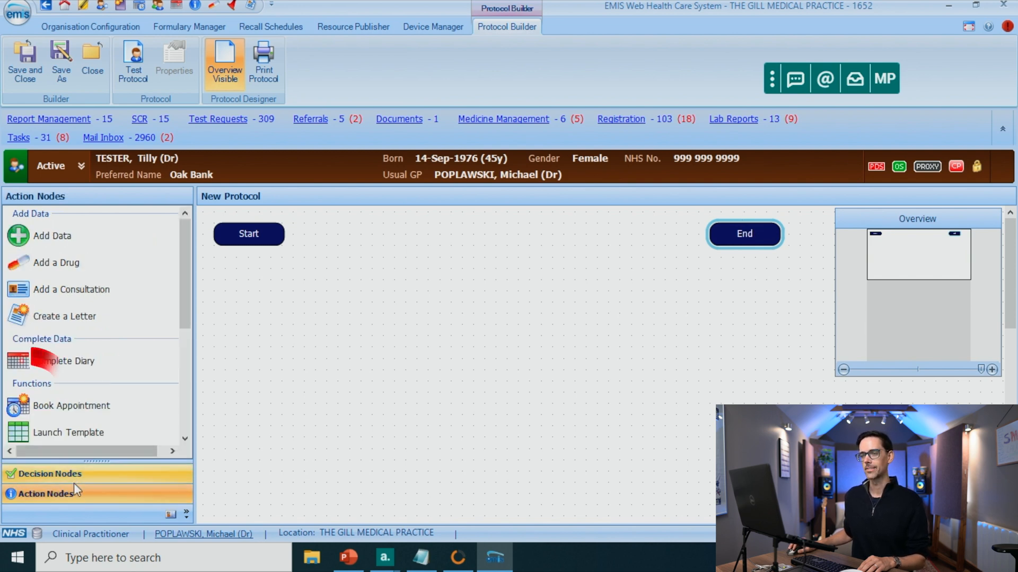
left_click_drag(68, 432, 252, 313)
type("vitamin d")
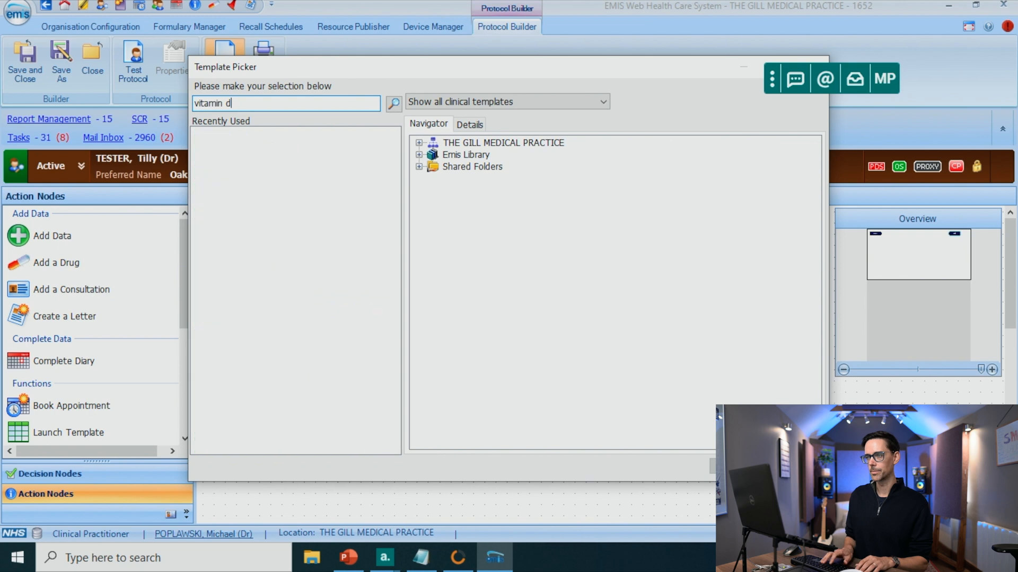
key("Return")
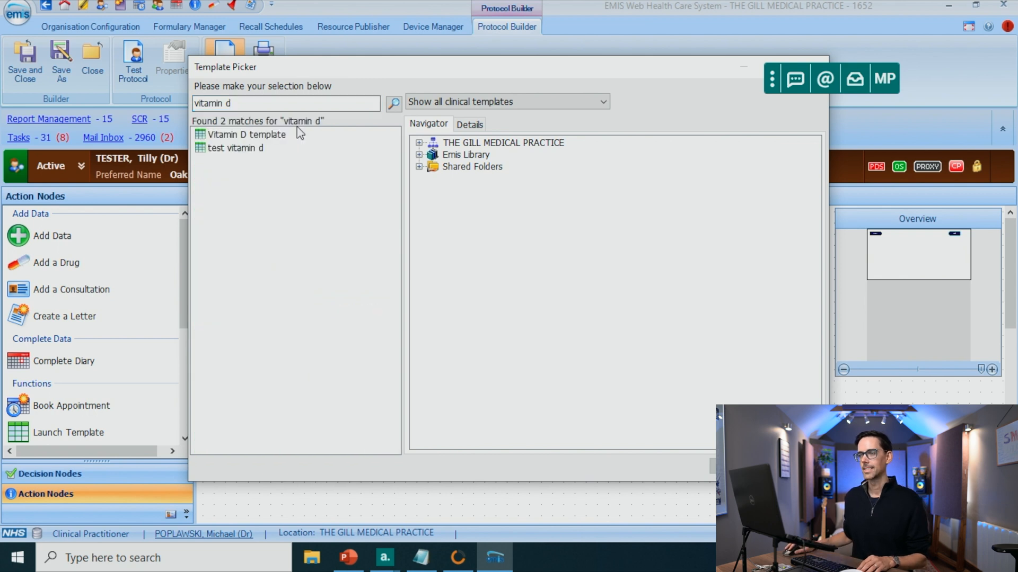
double_click(262, 134)
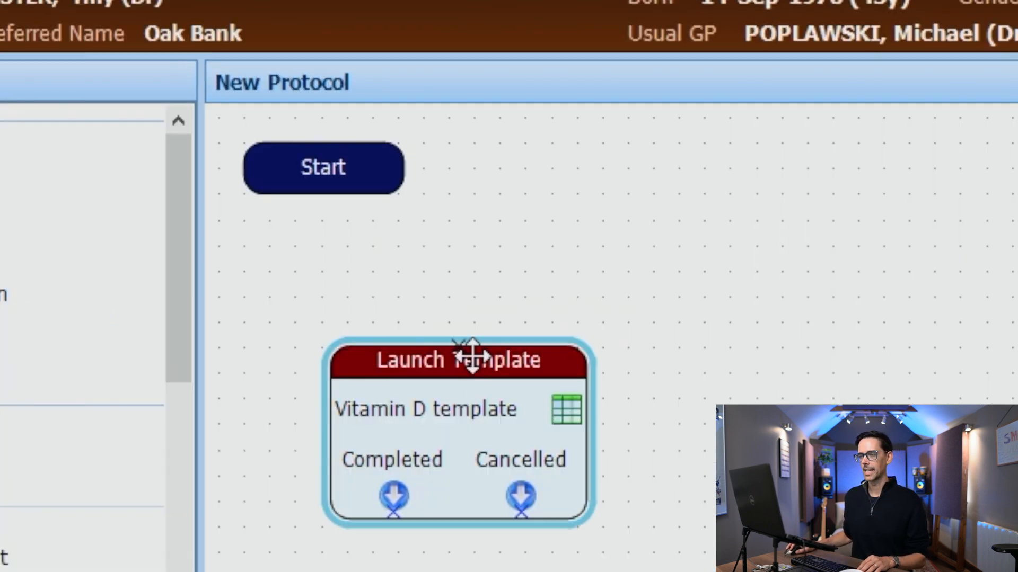
Position the Launch Template node just under Start, connect Start to it, and link its Cancelled outcome to End.
left_click_drag(471, 357, 365, 306)
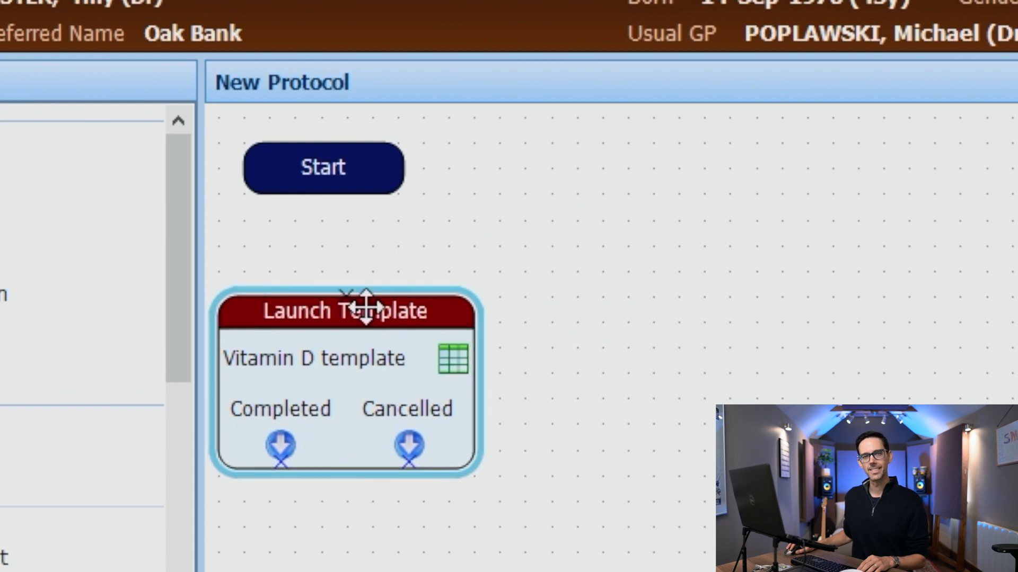
left_click_drag(330, 179, 331, 312)
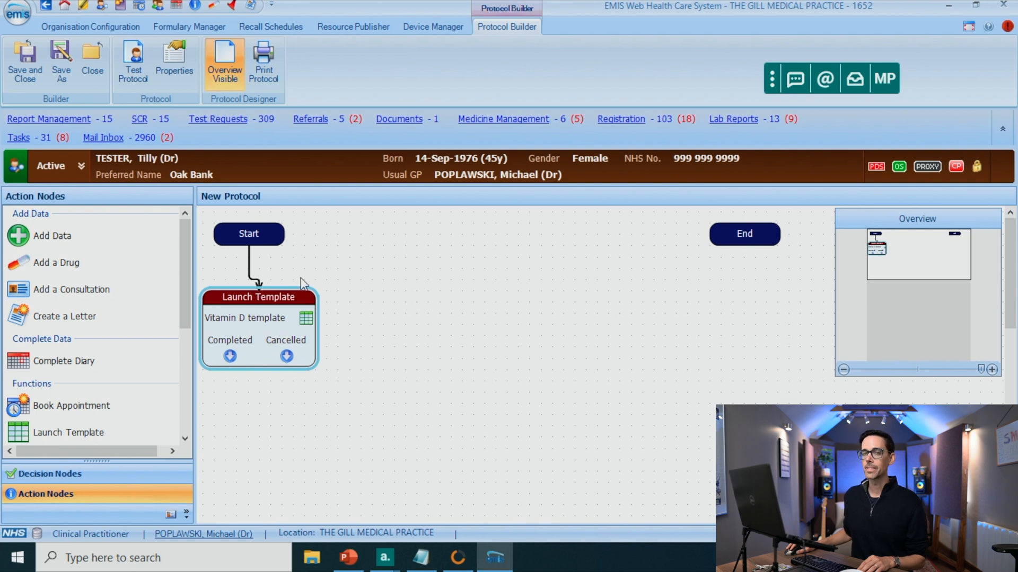
left_click_drag(286, 356, 745, 235)
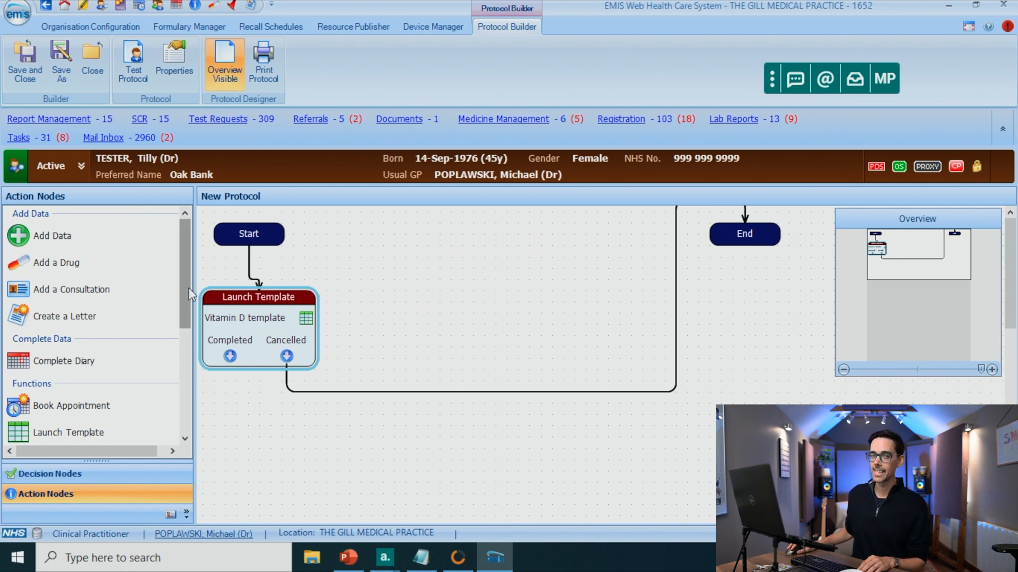
Below Launch Template, add a Yes/No question "Do you want to prescribe a loading dose of Vitamin D?" and link the Completed outcome to it.
left_click(84, 473)
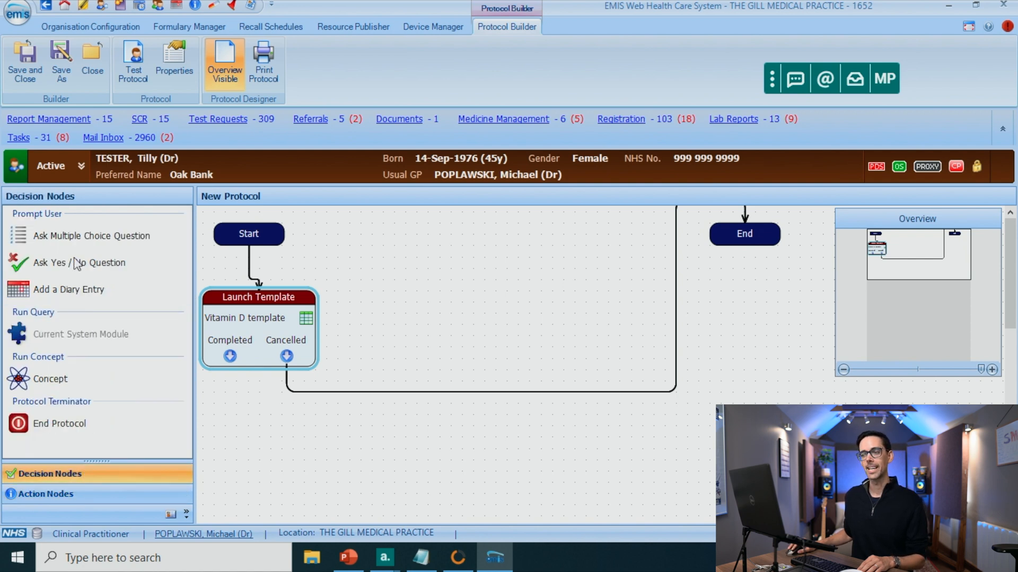
left_click_drag(77, 264, 260, 429)
left_click(420, 250)
type("Do you want to prescribe a loading dose of Vitamin D?")
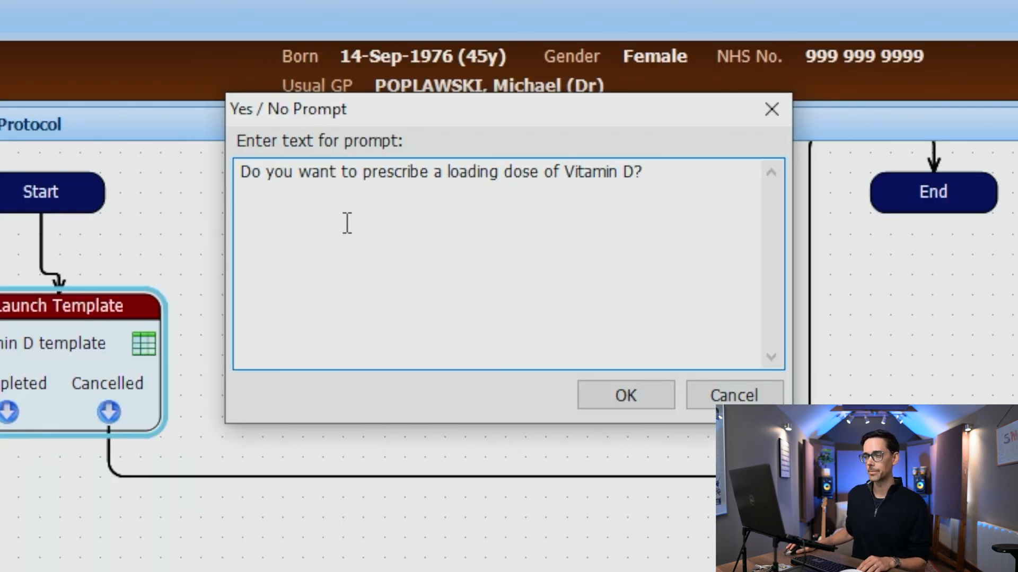
left_click(625, 397)
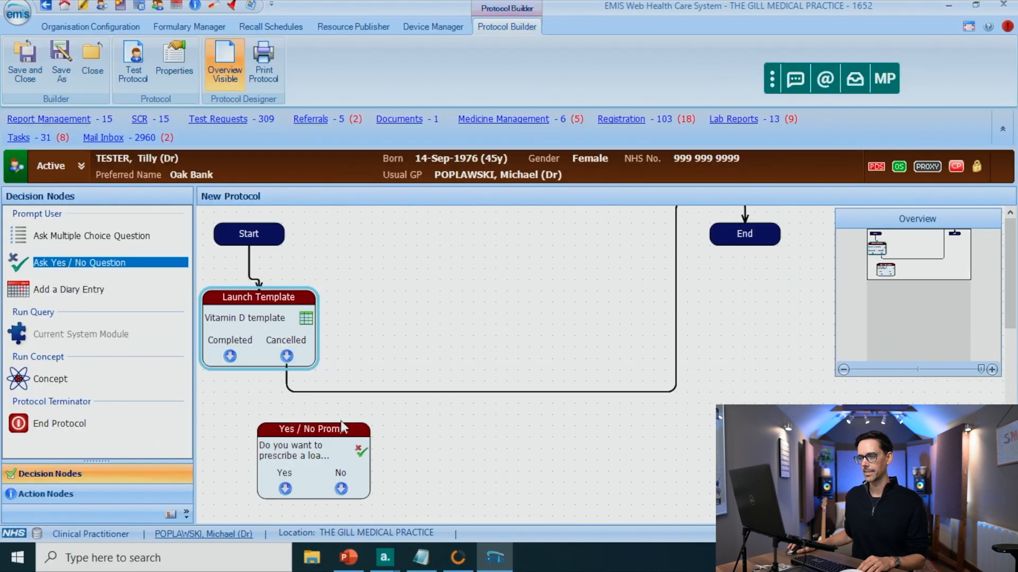
left_click_drag(318, 429, 264, 409)
left_click_drag(229, 356, 254, 411)
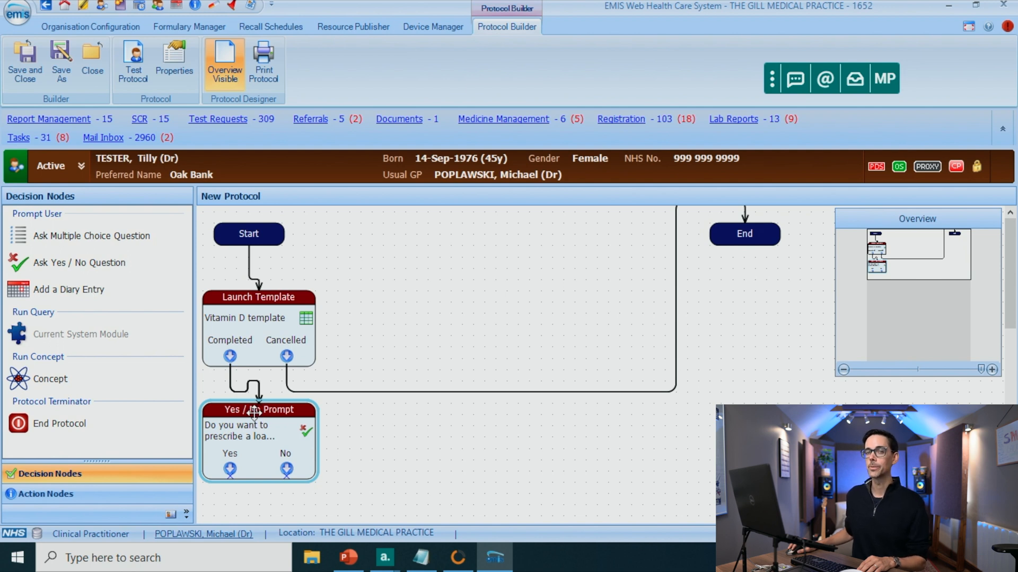
Add a drug node for Hux D3 20,000unit capsules, TWO CAPSULES EVERY WEEK, quantity 14, and link the prompt's Yes outcome to it.
left_click(90, 494)
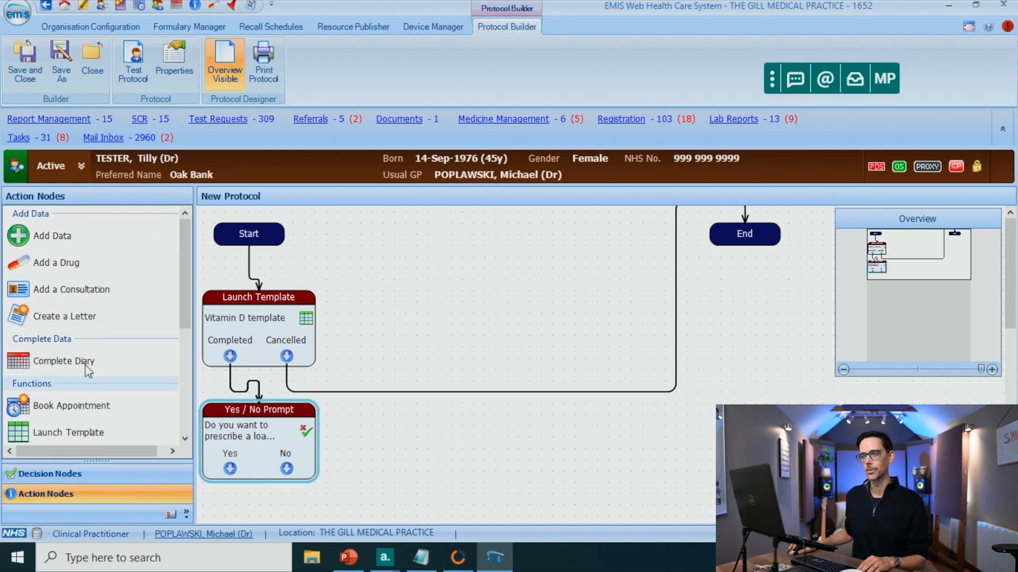
left_click_drag(58, 265, 401, 319)
type("hux d")
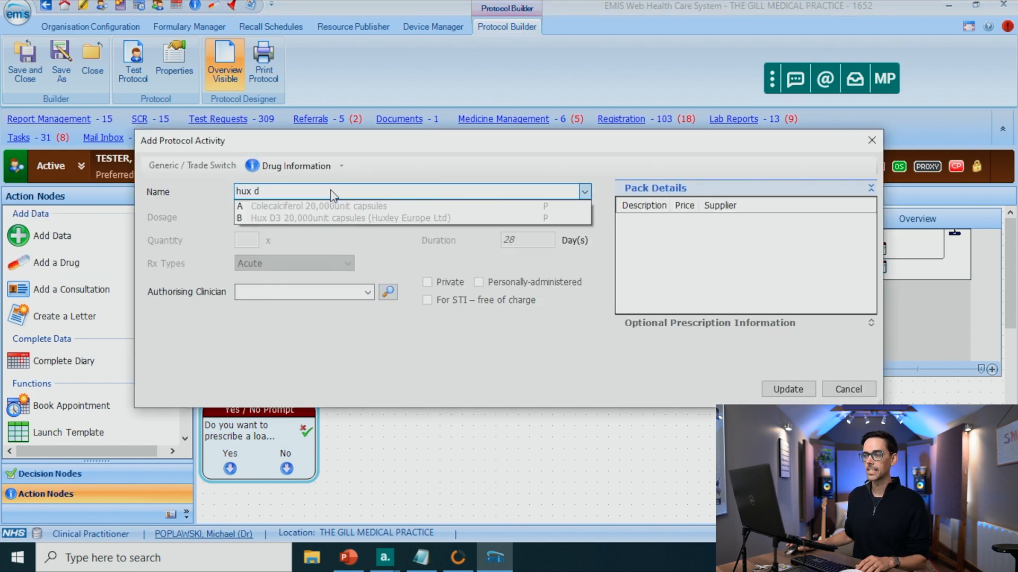
left_click(328, 219)
left_click(324, 238)
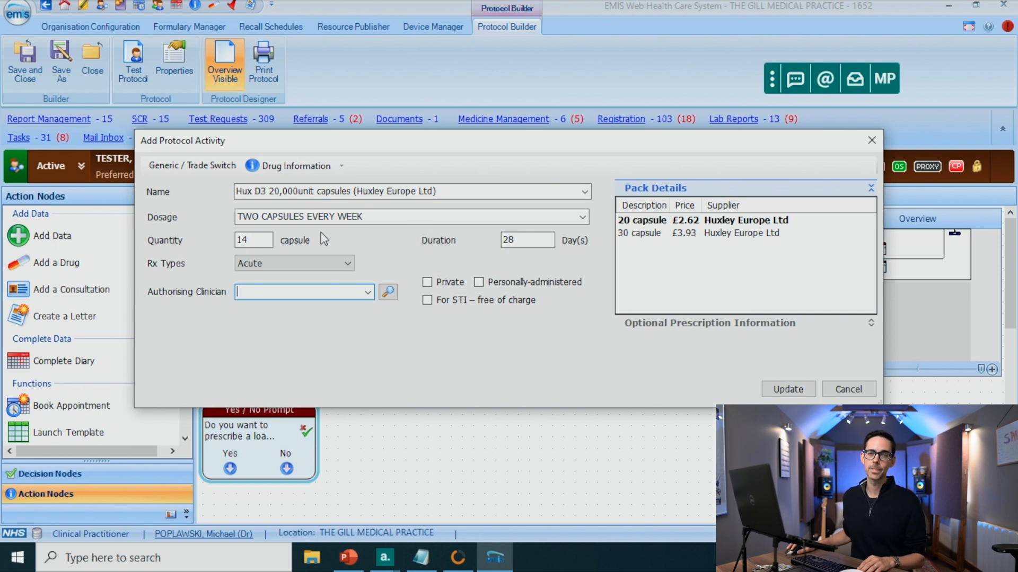
left_click(786, 389)
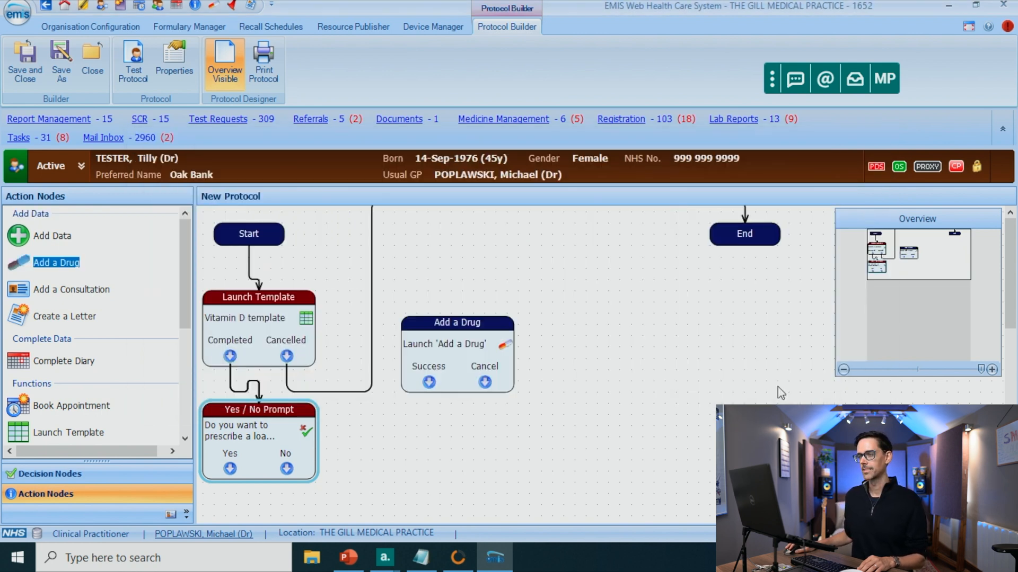
left_click_drag(230, 469, 458, 336)
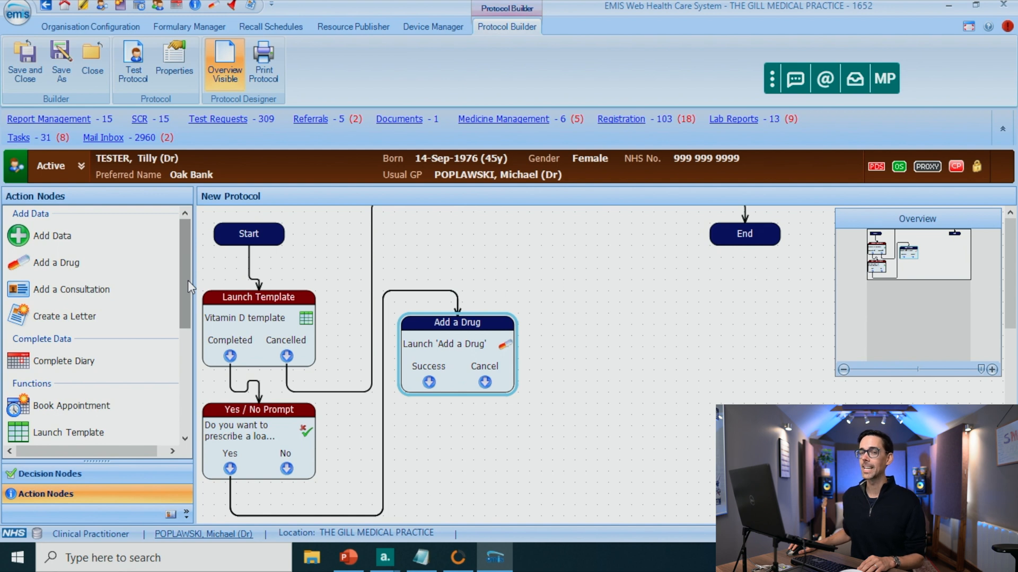
Add a Display Text node "Please send Vitamin D Deficiency AccuRx Template text message", linked from the drug node's Success outcome and on to End.
scroll(188, 281, "down", 5)
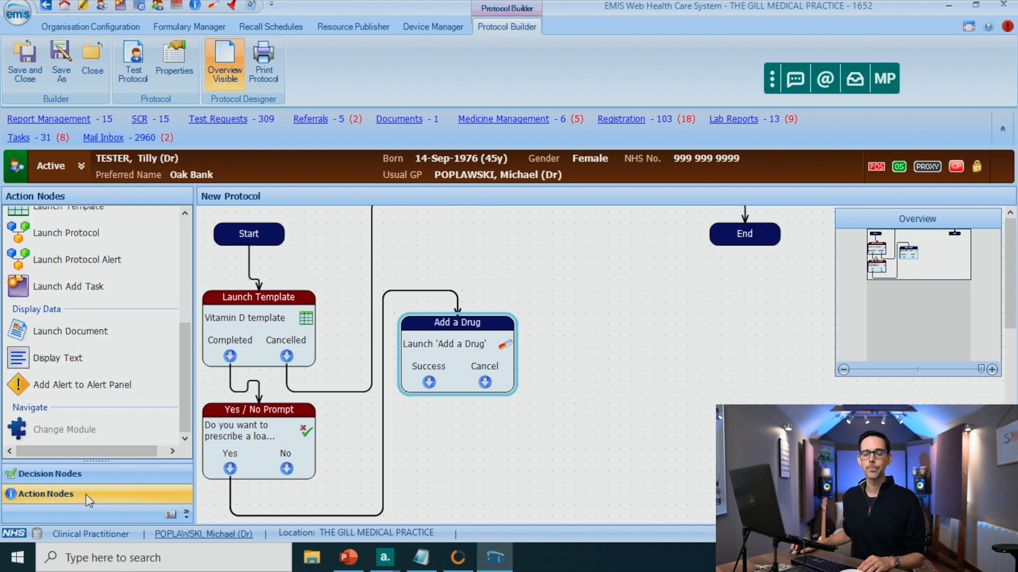
left_click_drag(71, 362, 617, 318)
type("Please send Vitamin D Deficiency AccuRx Template text message")
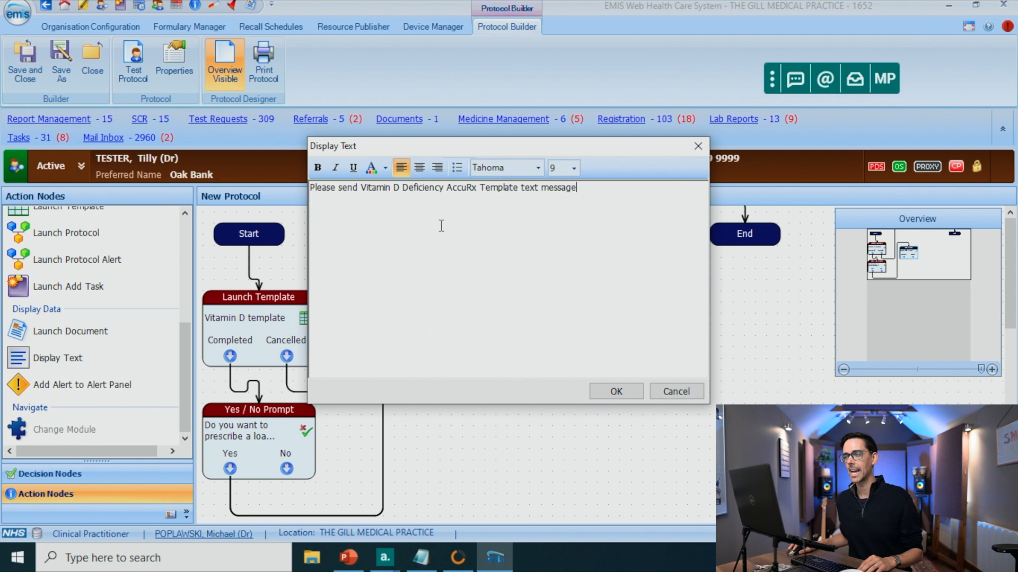
left_click(615, 391)
left_click_drag(429, 382, 676, 337)
left_click_drag(672, 377, 752, 243)
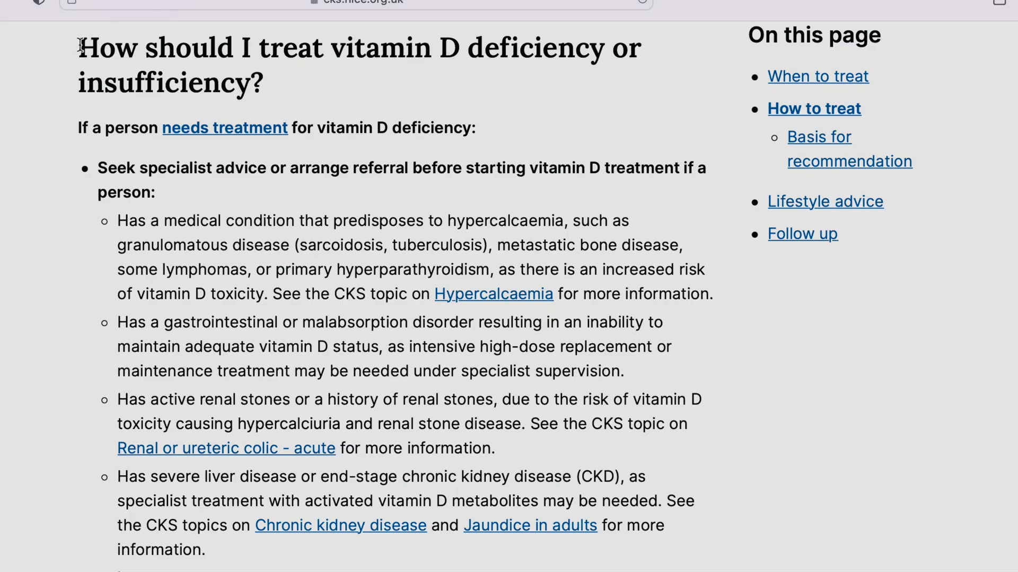
Review the NICE CKS web guidance on how to treat vitamin D deficiency or insufficiency.
left_click_drag(80, 45, 270, 93)
scroll(266, 563, "down", 10)
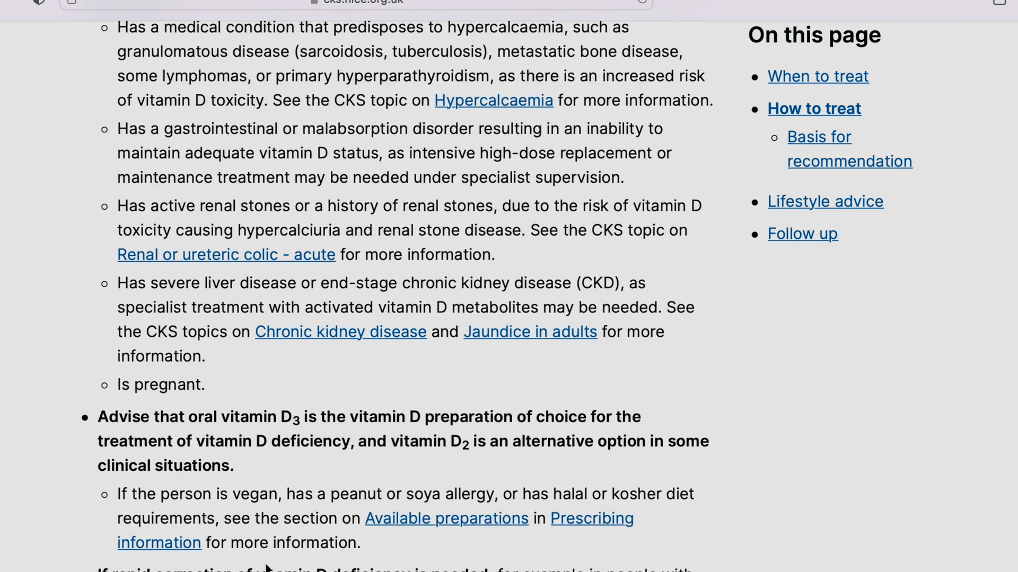
left_click_drag(96, 324, 616, 403)
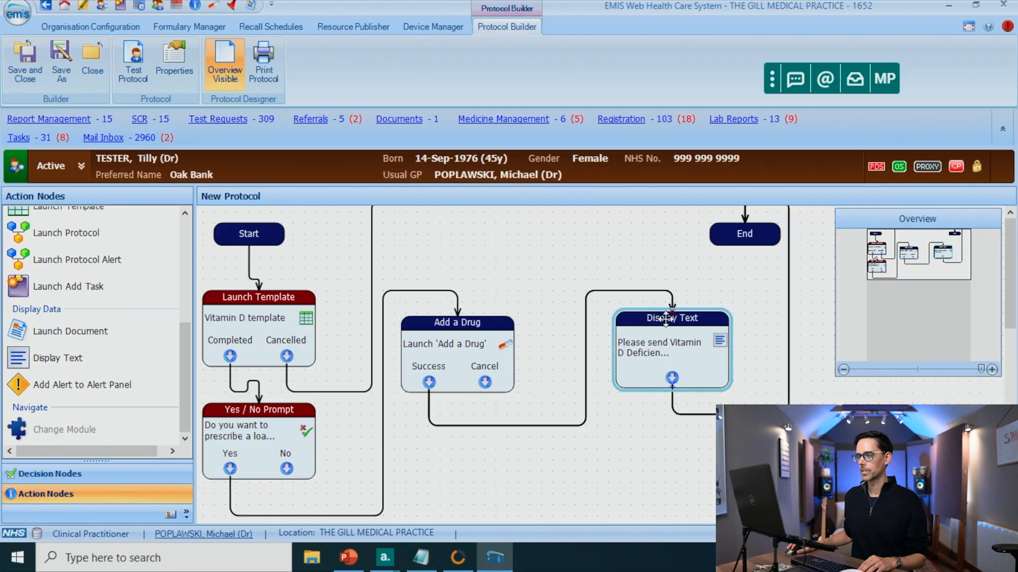
Move the deficiency text node up and place a second Display Text node below it reading "Please send Vitamin D Insufficiency AccuRx Template text message".
left_click_drag(669, 315, 669, 262)
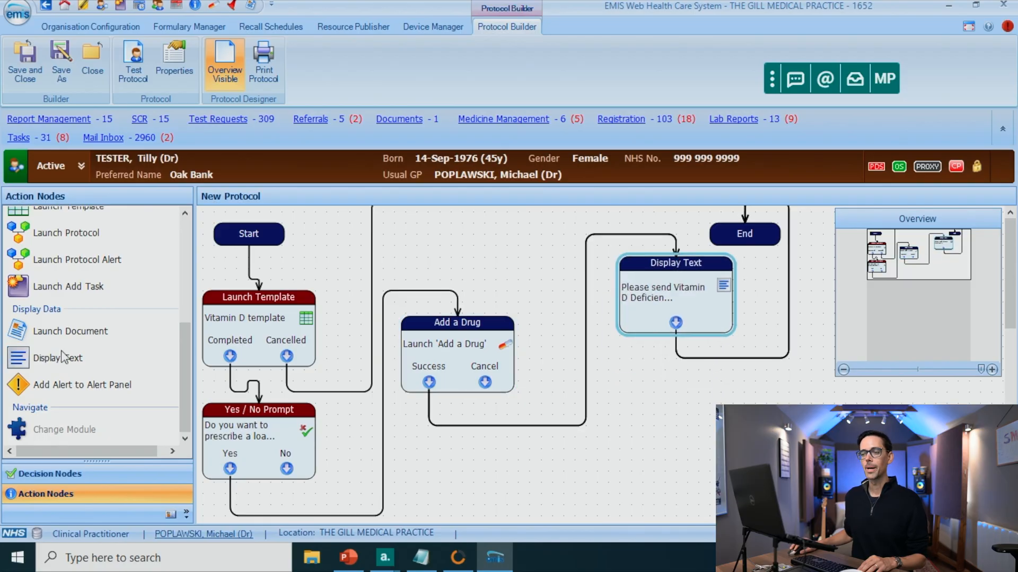
left_click_drag(62, 363, 683, 441)
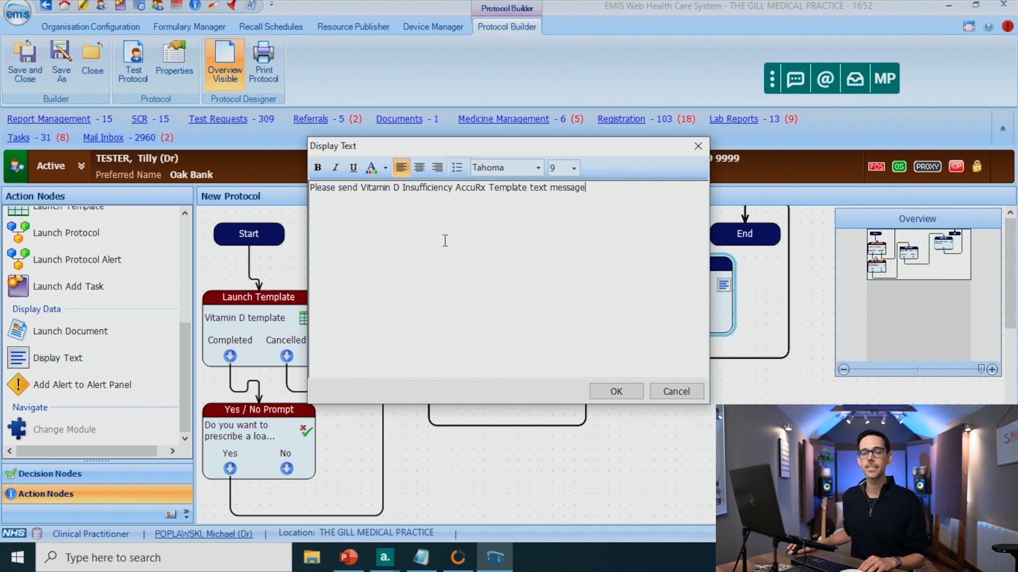
left_click(615, 392)
left_click_drag(663, 263, 667, 391)
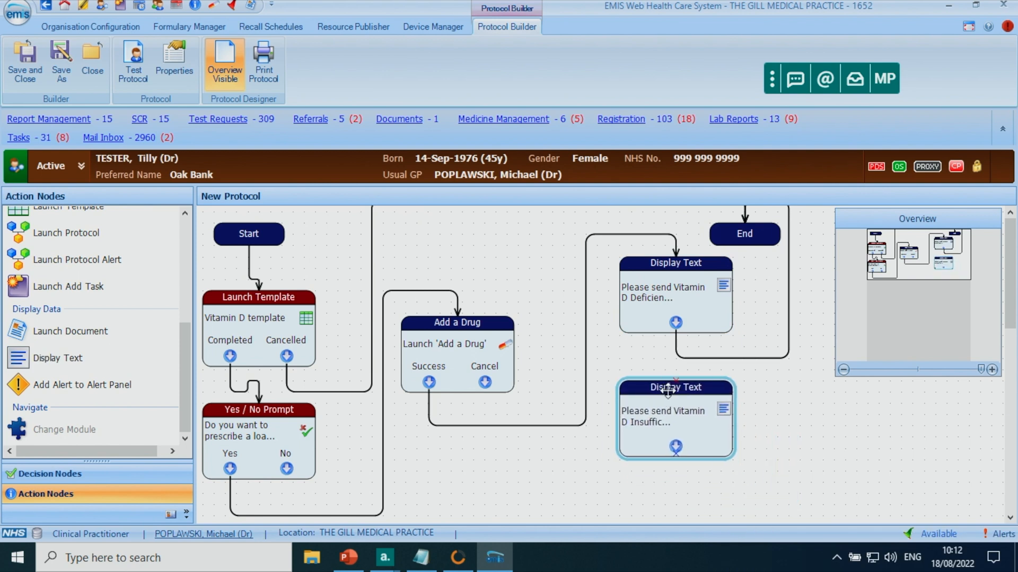
Link the prompt's No outcome to the insufficiency text node, and connect that node and the drug node's Cancel outcome to End.
left_click_drag(287, 469, 677, 405)
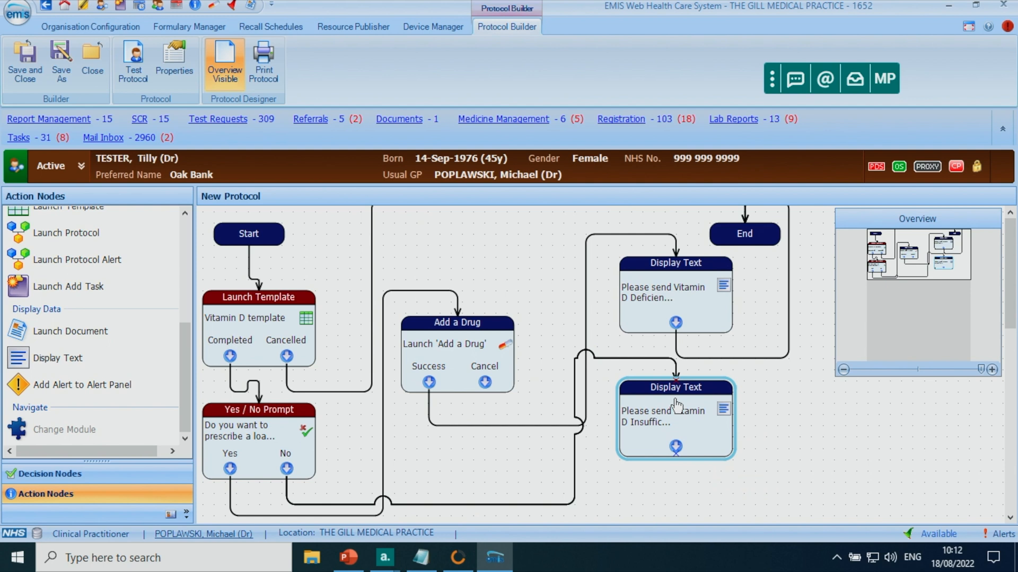
left_click_drag(675, 446, 762, 244)
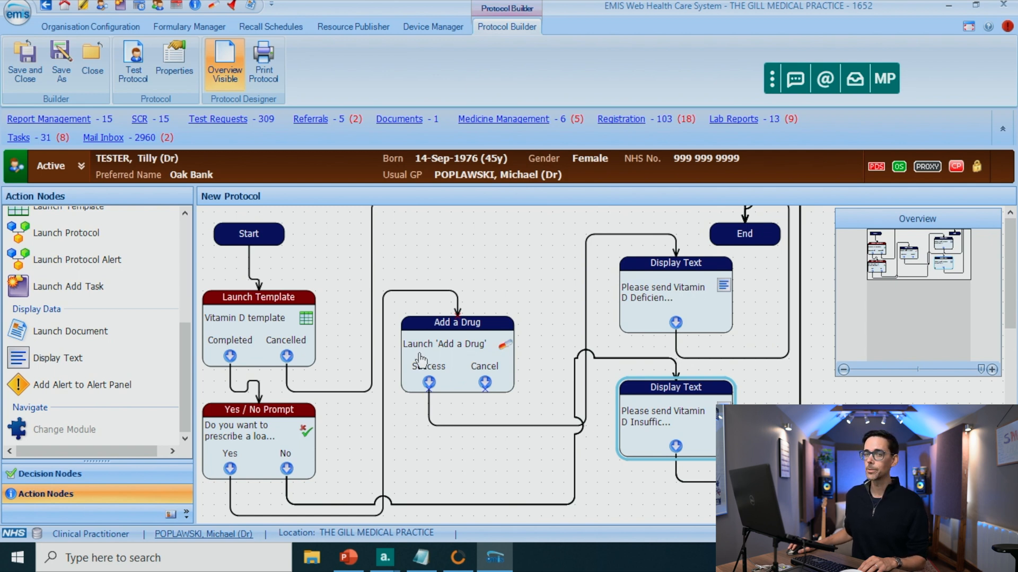
left_click_drag(485, 382, 739, 238)
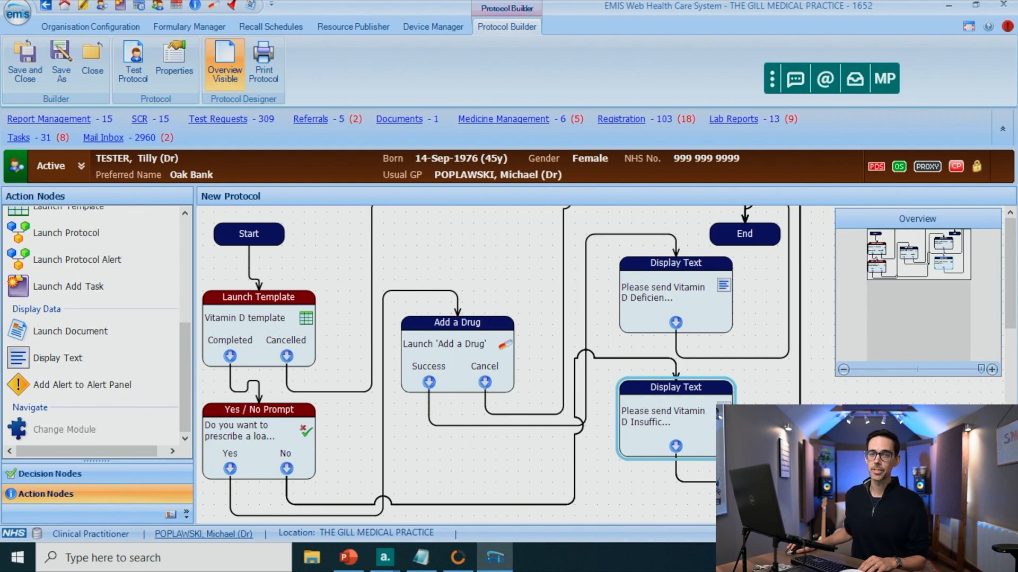
Save the protocol as "Vitamin D Protocol" in the GP ON THE MOVE folder.
left_click(20, 64)
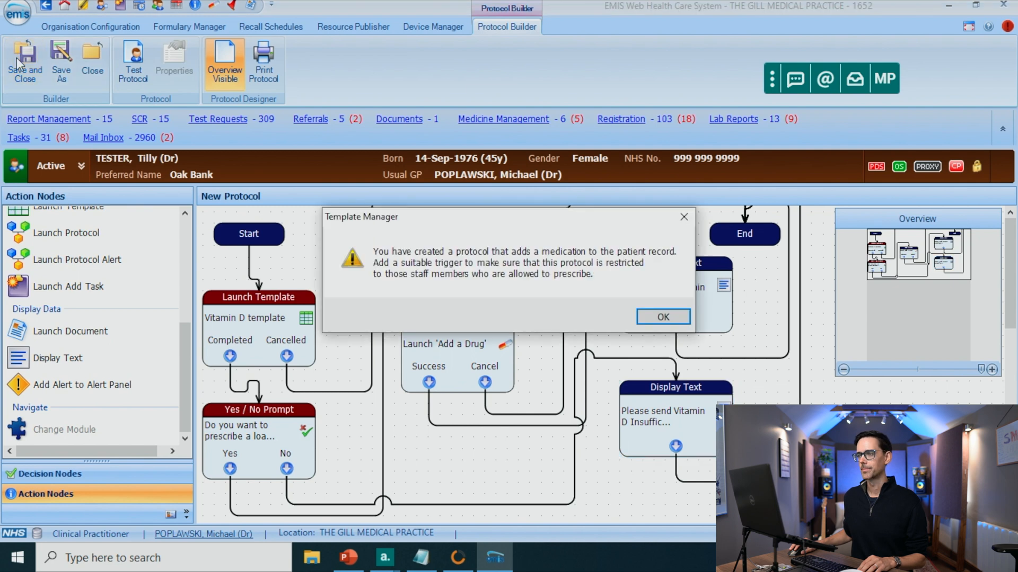
left_click(657, 317)
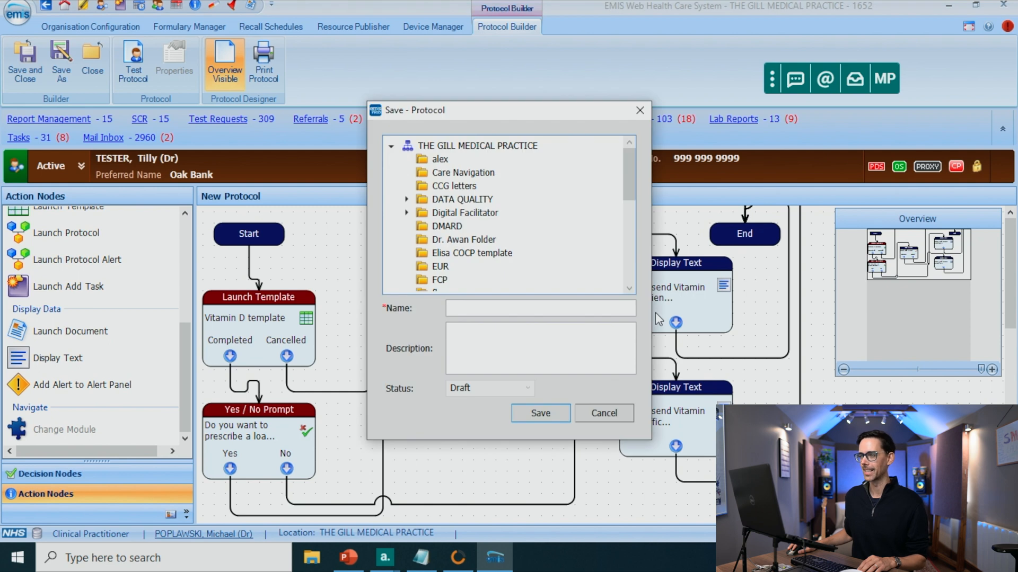
left_click(471, 308)
type("Vitamin D Prot")
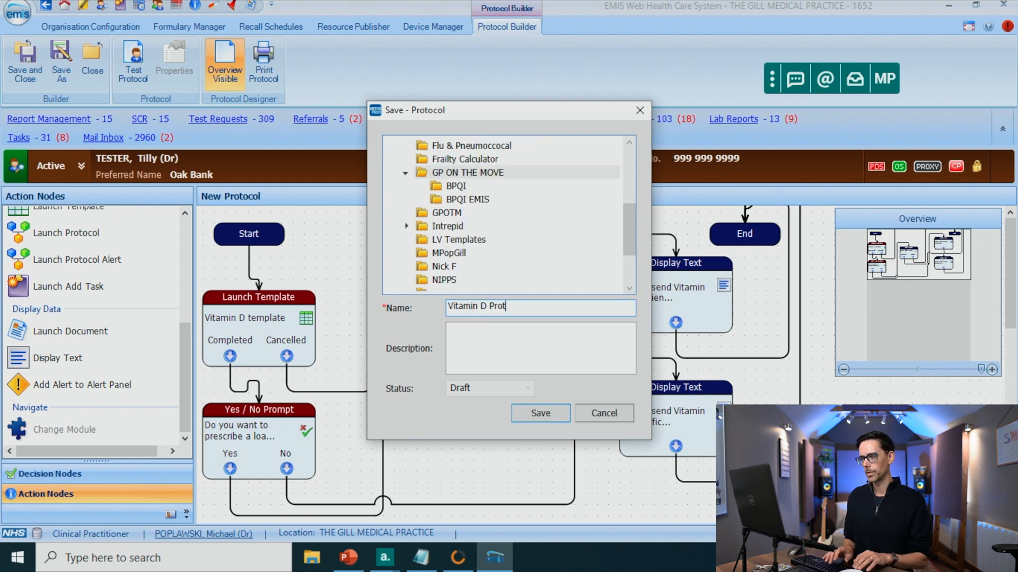
type("ocol")
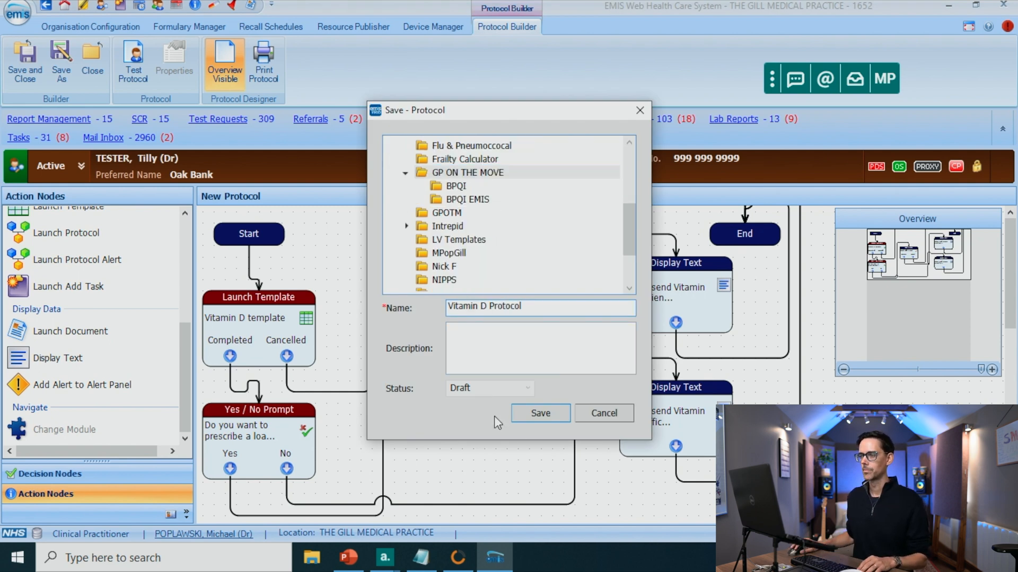
left_click(539, 413)
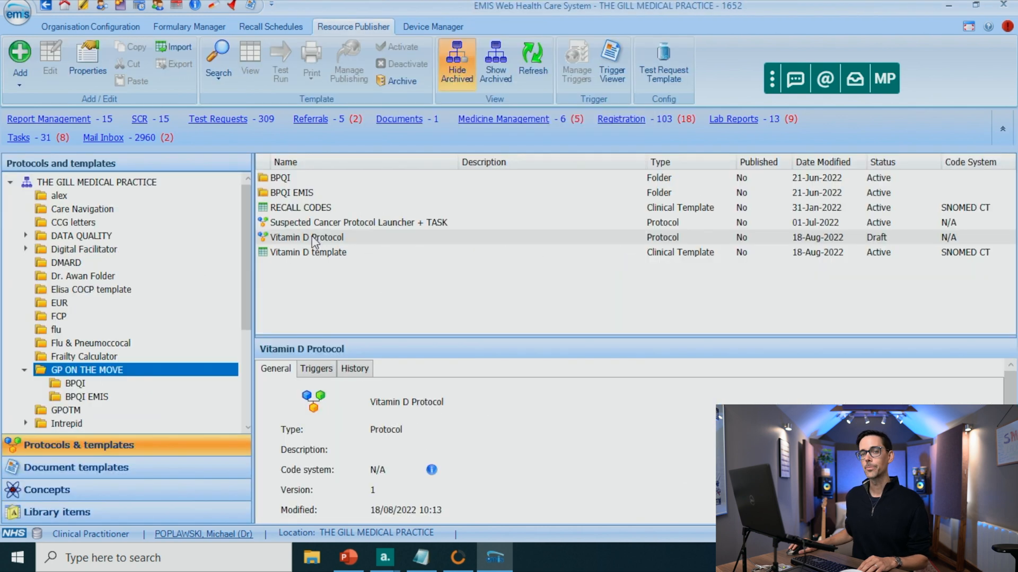
Change the status of Vitamin D Protocol from draft to active.
right_click(315, 243)
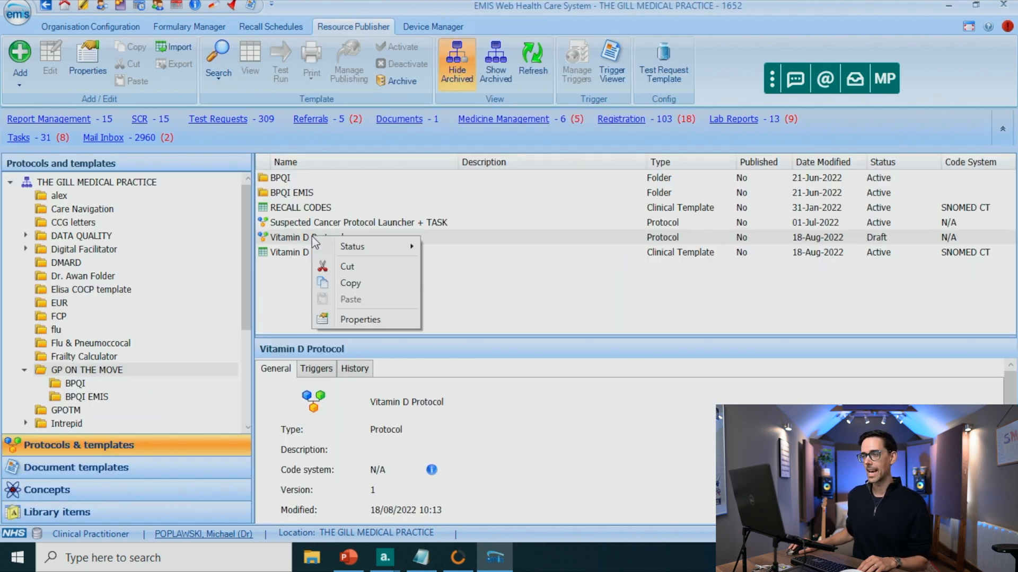
mouse_move(371, 246)
left_click(474, 246)
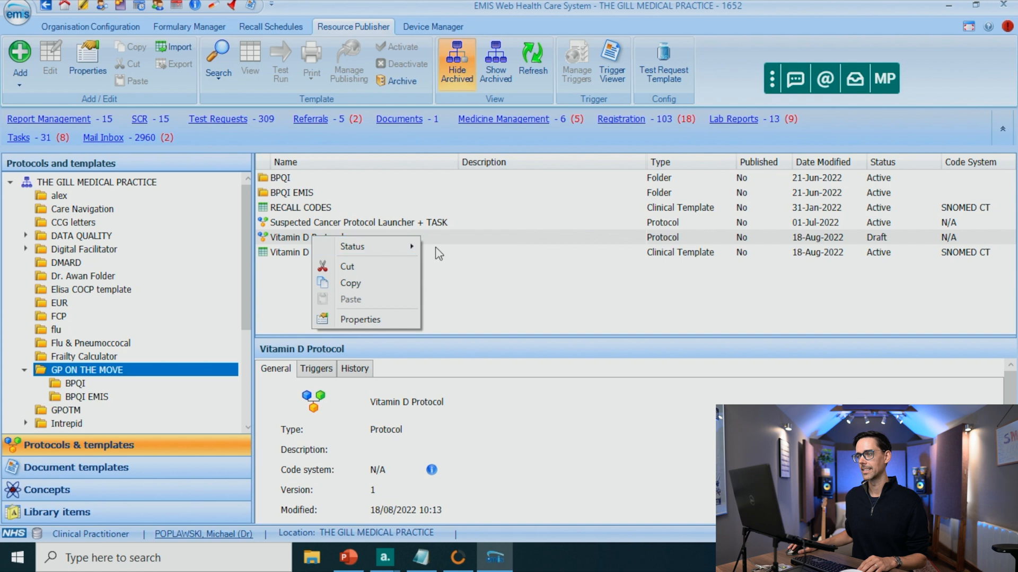
left_click(546, 313)
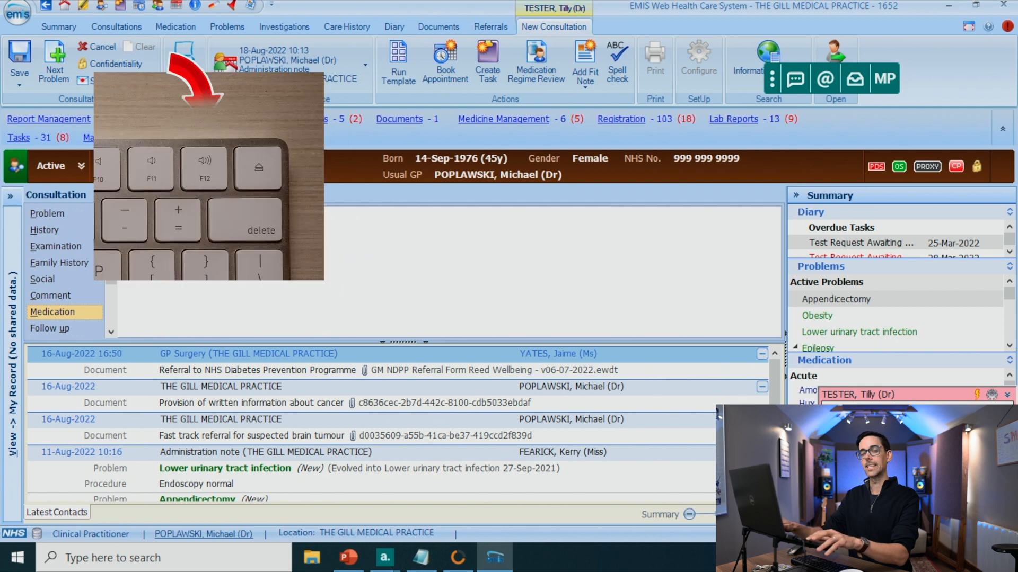
In the patient's new consultation, add Vitamin D Protocol to slot I of the Protocol Launcher.
key("F12")
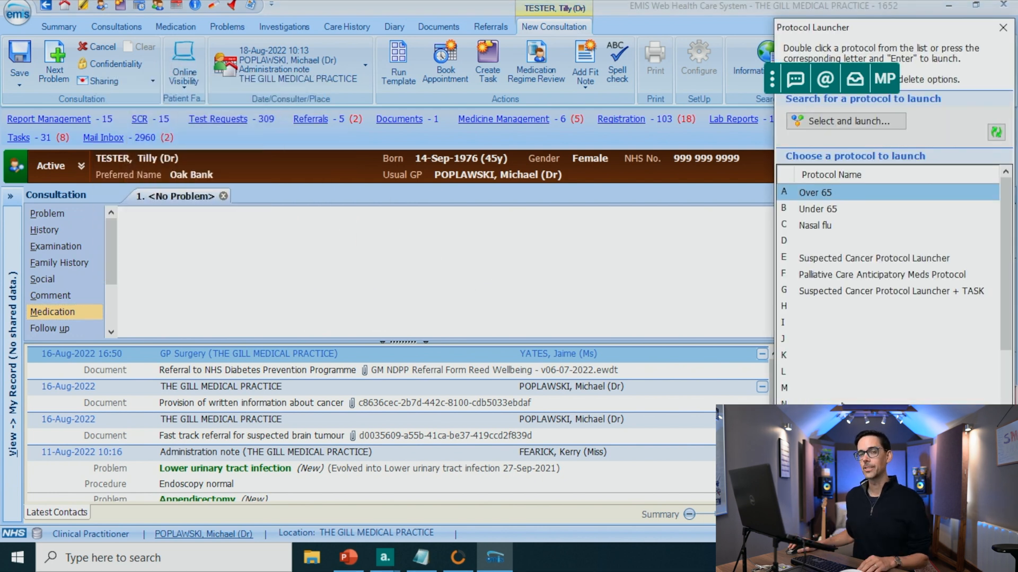
right_click(800, 327)
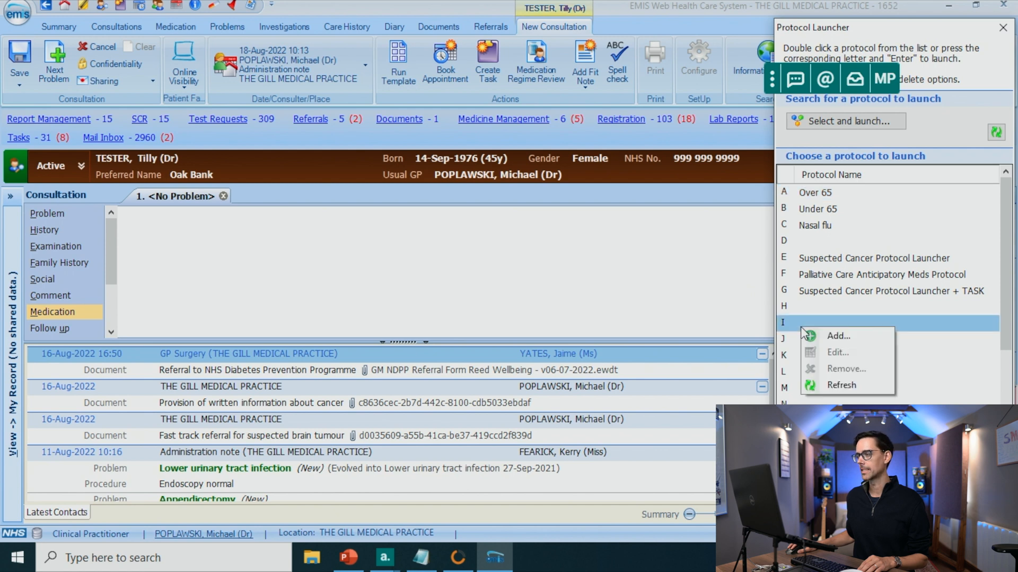
left_click(813, 329)
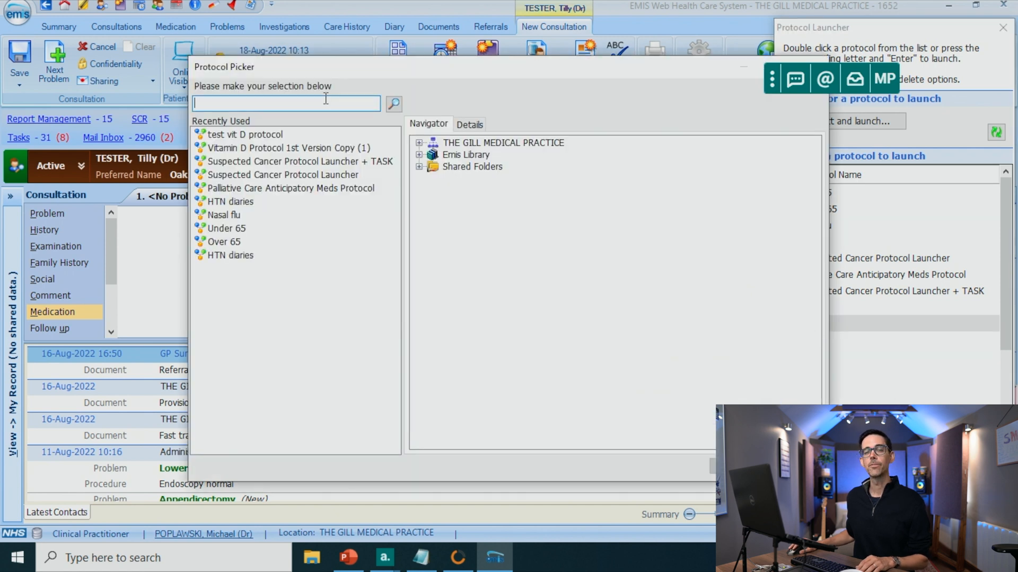
type("vi")
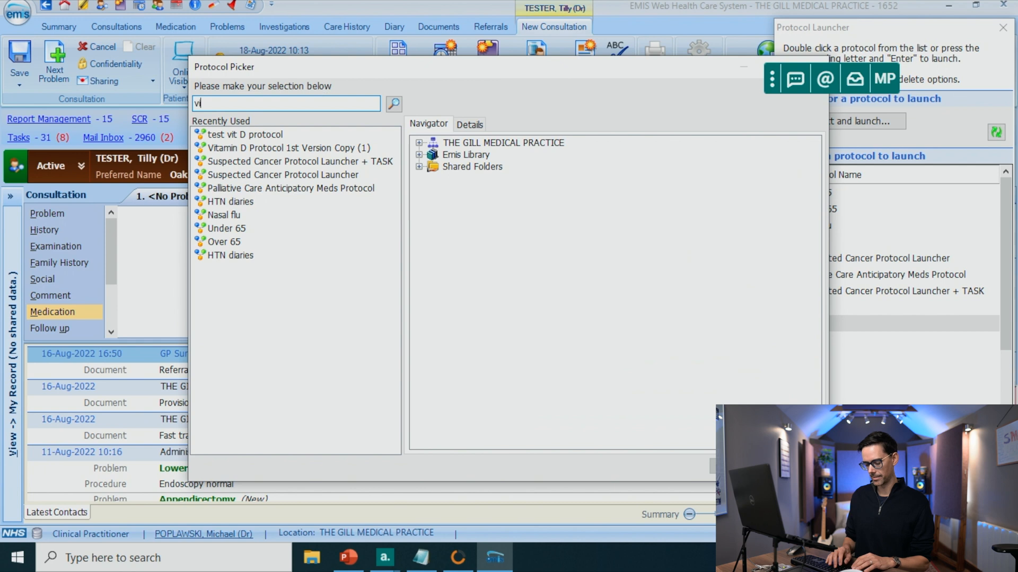
type("tamin d protocol")
key("Return")
double_click(264, 134)
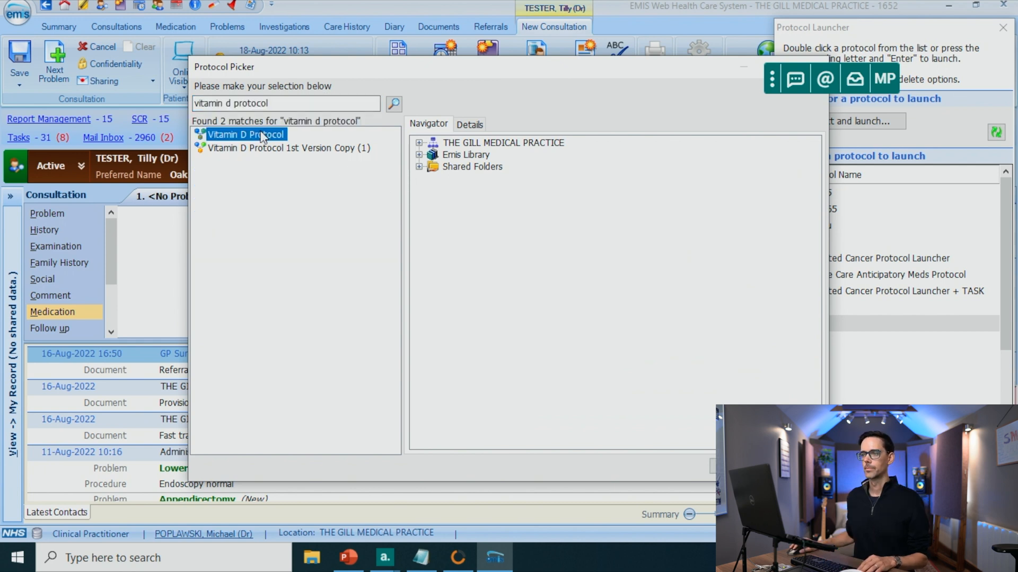
Launch Vitamin D Protocol from the launcher and code Vitamin D deficiency in its template.
double_click(827, 323)
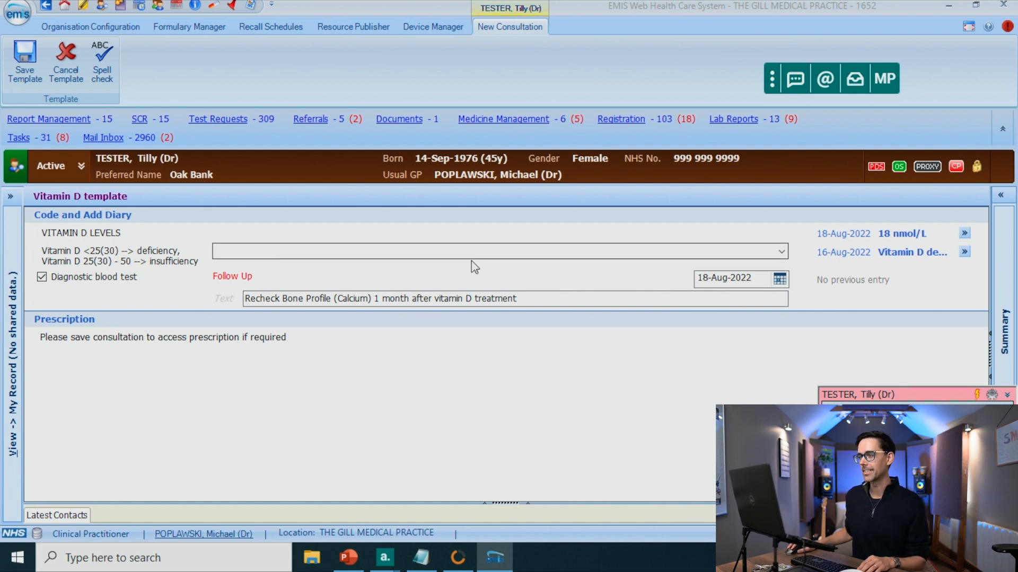
left_click(782, 253)
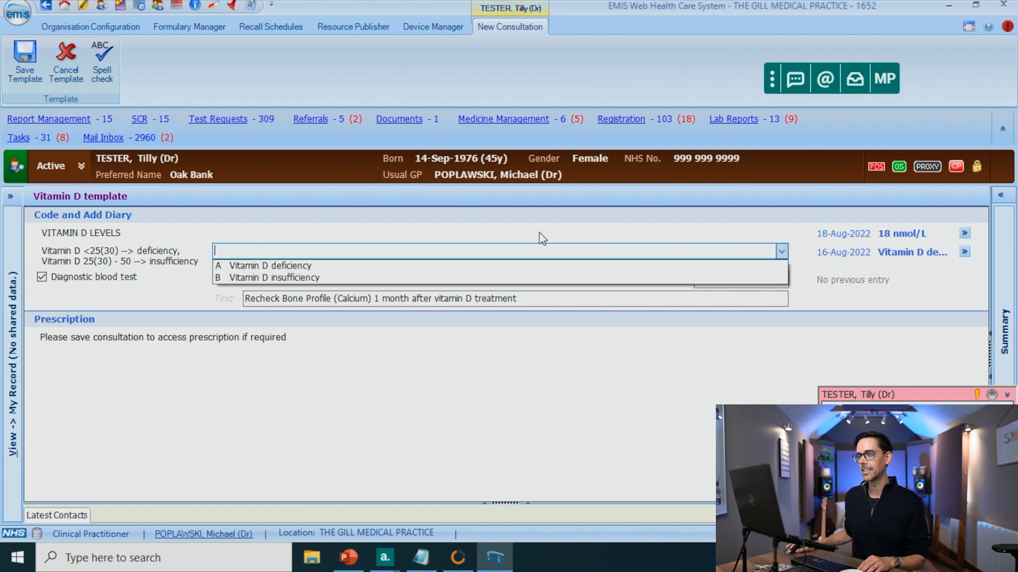
left_click(274, 266)
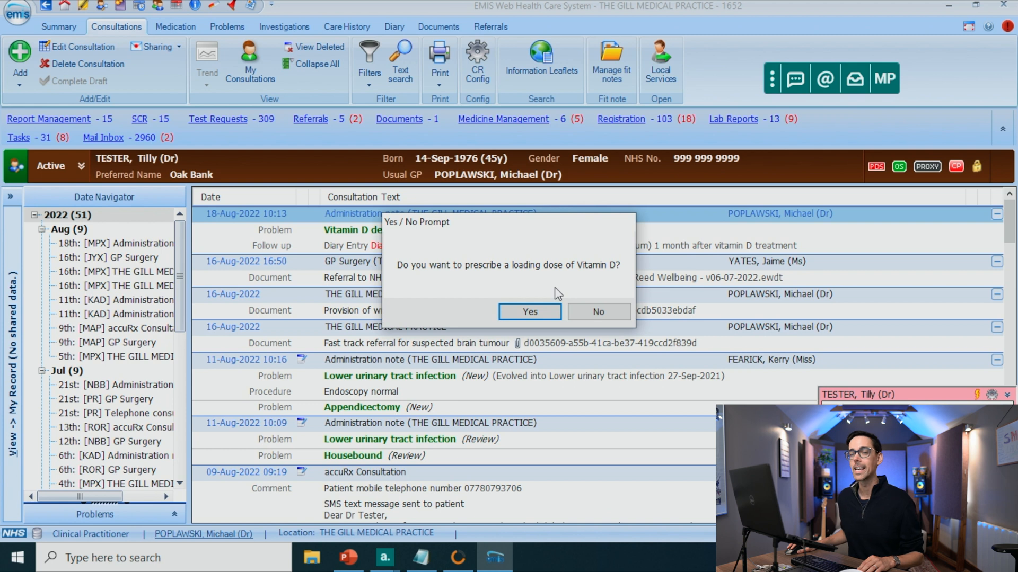
Agree to prescribe the vitamin D loading dose, override the drug warnings and request the Hux D3 20,000unit capsules prescription.
left_click(532, 313)
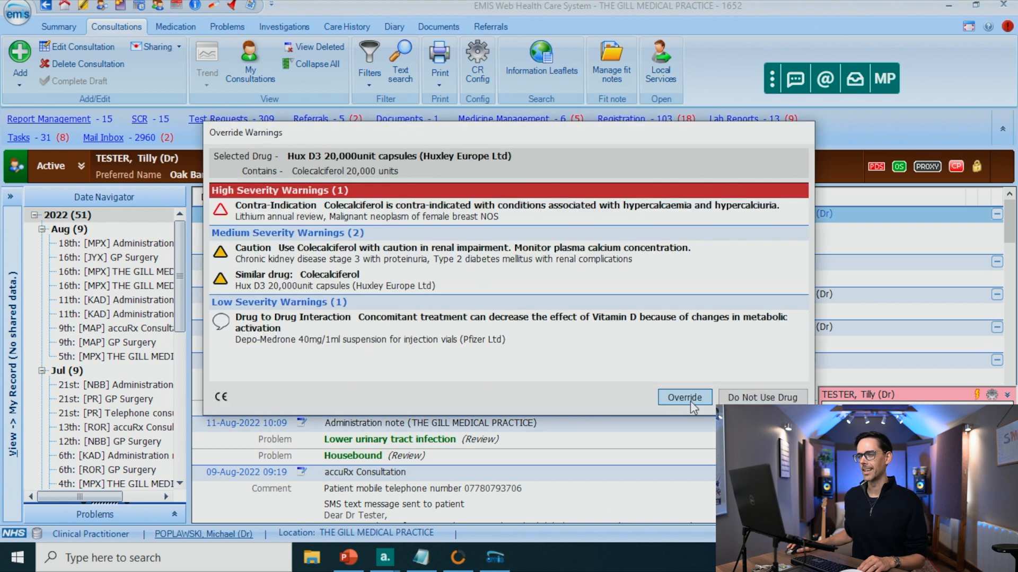
left_click(690, 402)
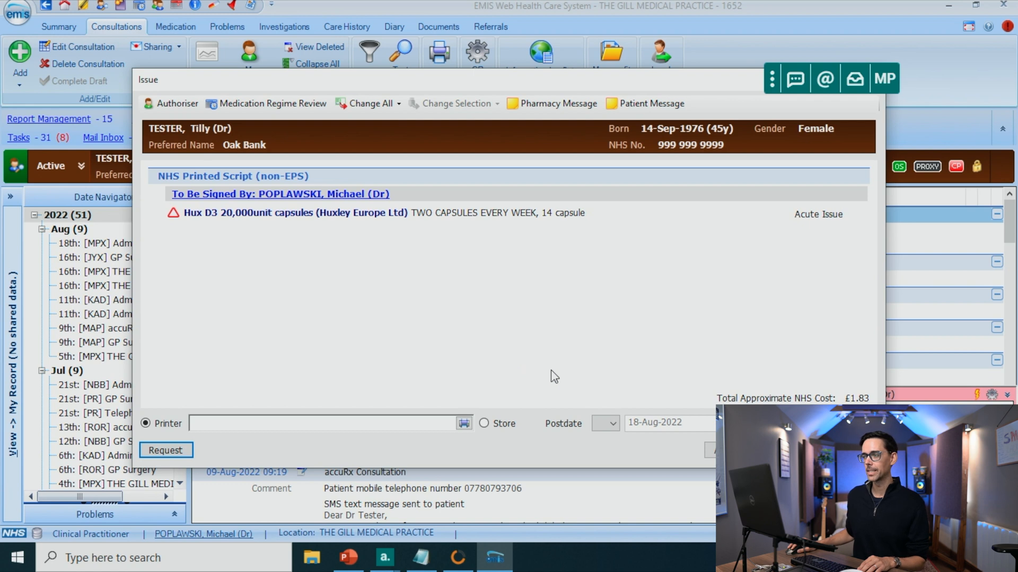
key("Return")
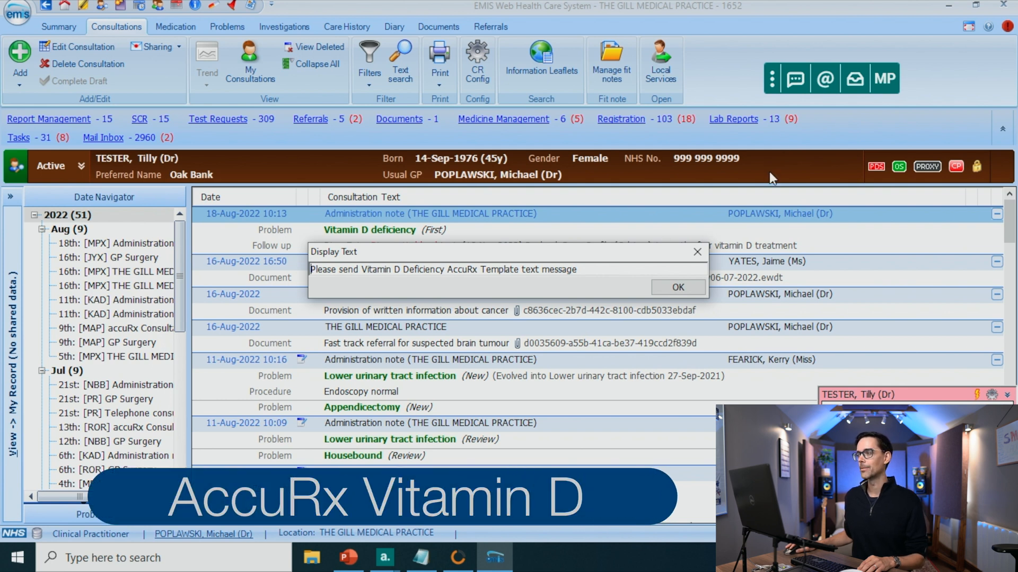
Send the patient a text message based on the AccuRx Vitamin D deficiency template.
left_click(795, 79)
left_click(719, 168)
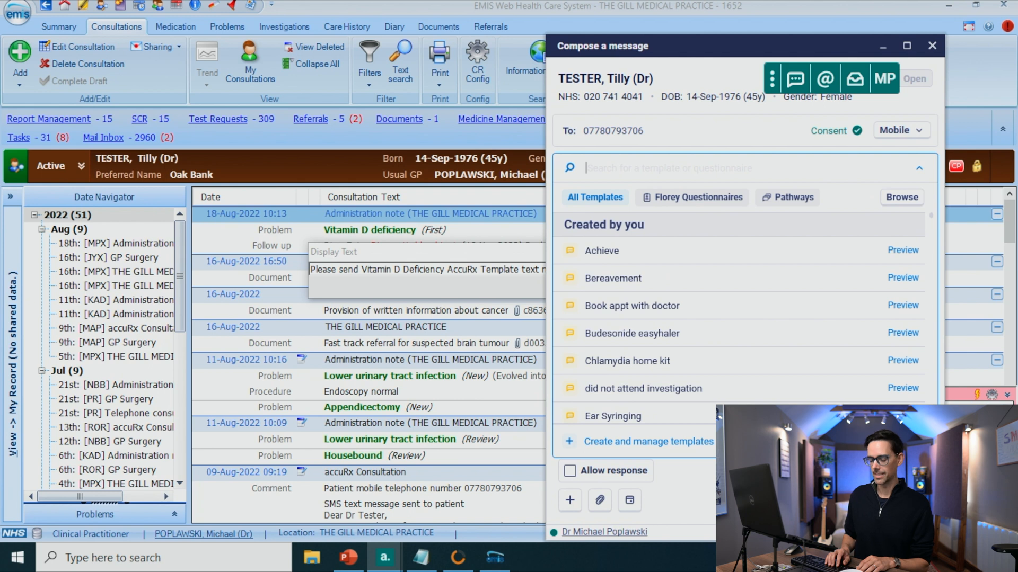
type("vitamin d")
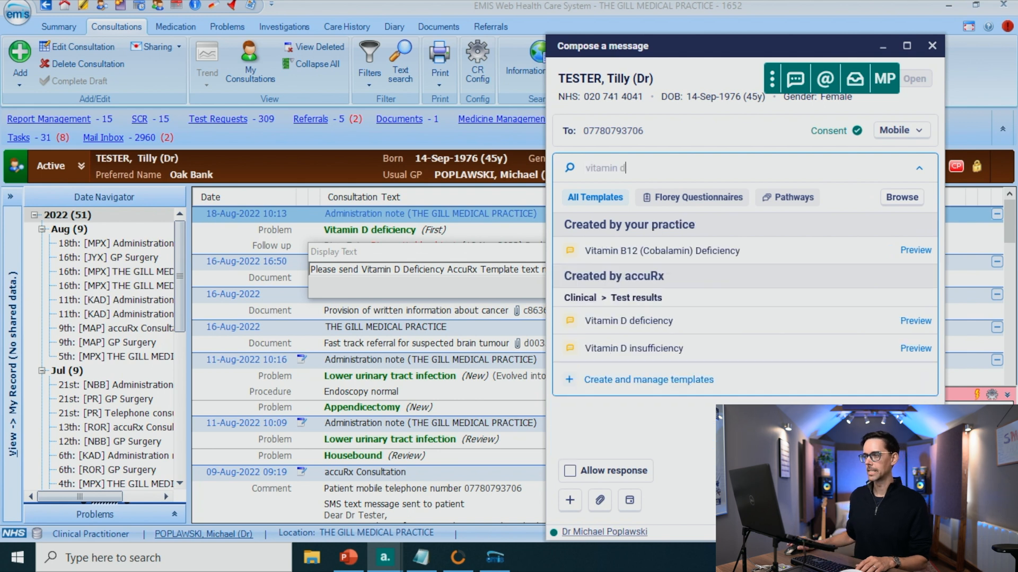
left_click(656, 321)
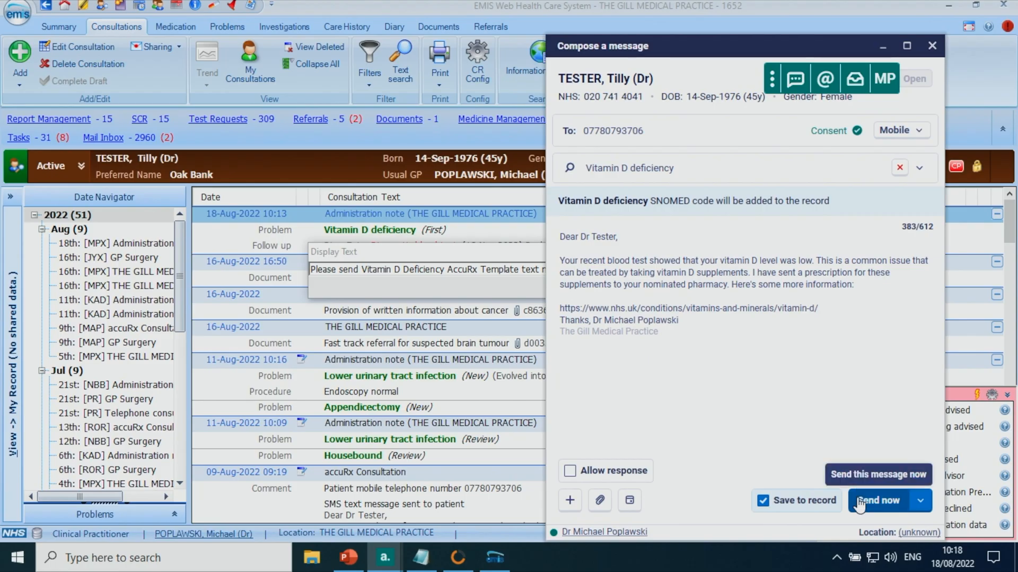
left_click(860, 504)
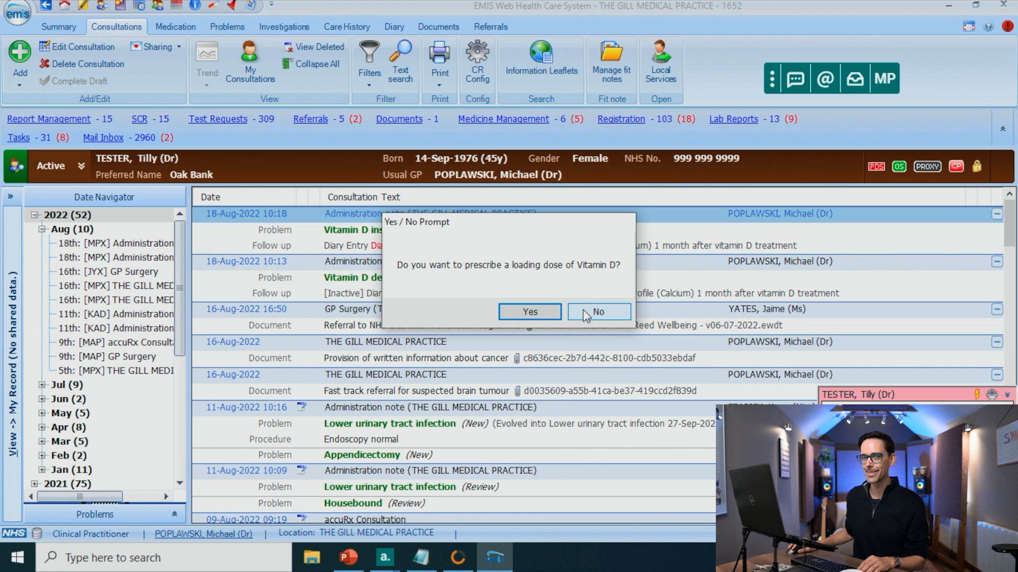
Decline the loading dose for the vitamin D insufficiency entry and load the AccuRx Vitamin D insufficiency template into a patient message.
left_click(586, 315)
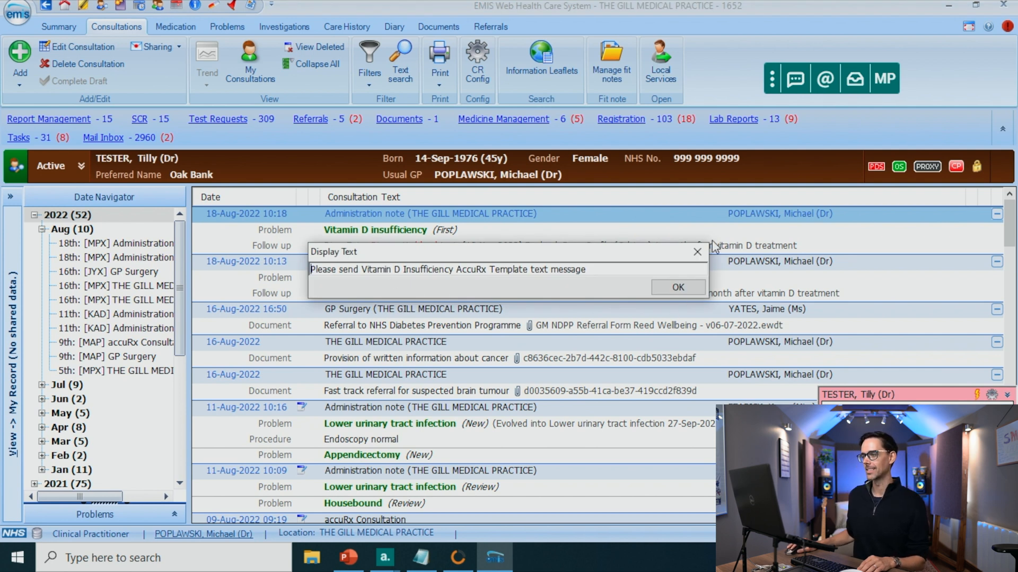
left_click(794, 82)
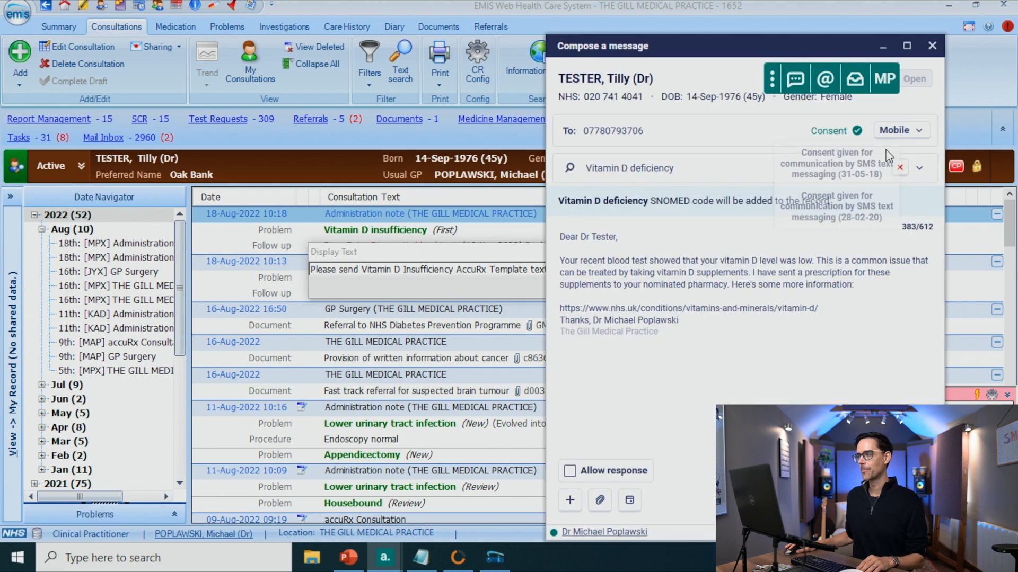
left_click(838, 164)
type("vitam")
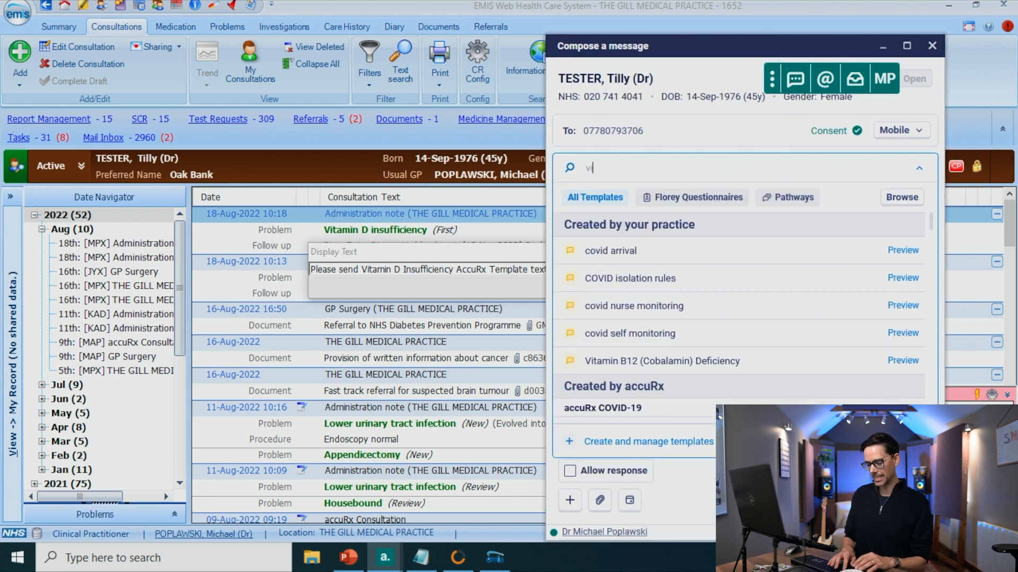
left_click(772, 347)
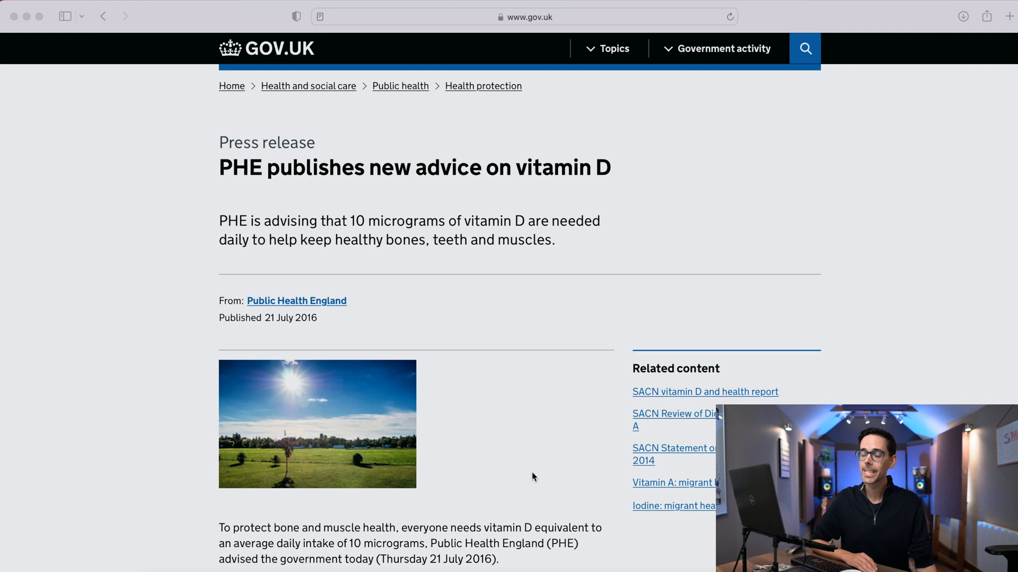
Read the GOV.UK press release on vitamin D and highlight the paragraph of PHE advice on seasonal intake and supplements.
scroll(532, 471, "down", 10)
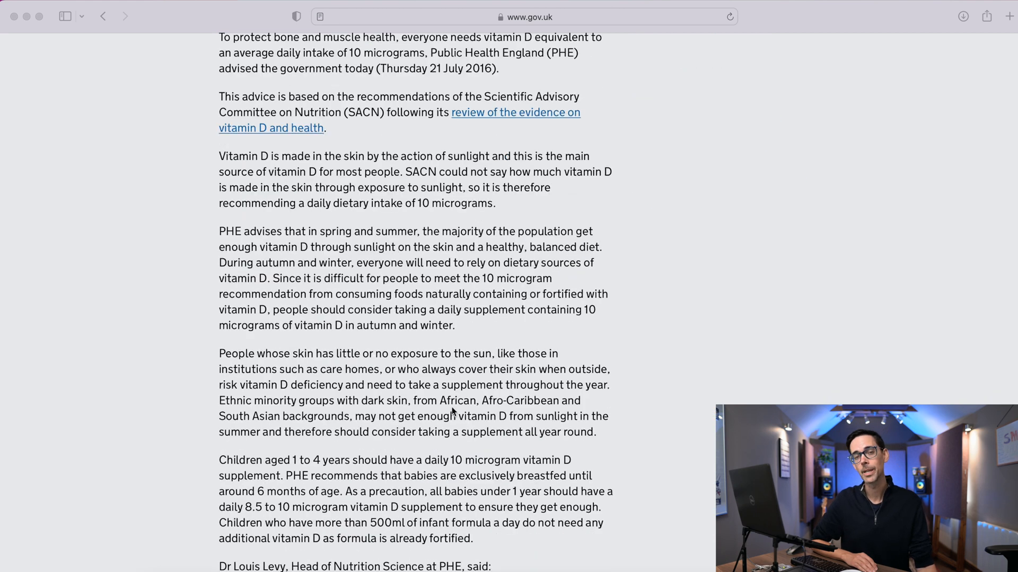
left_click_drag(220, 233, 468, 321)
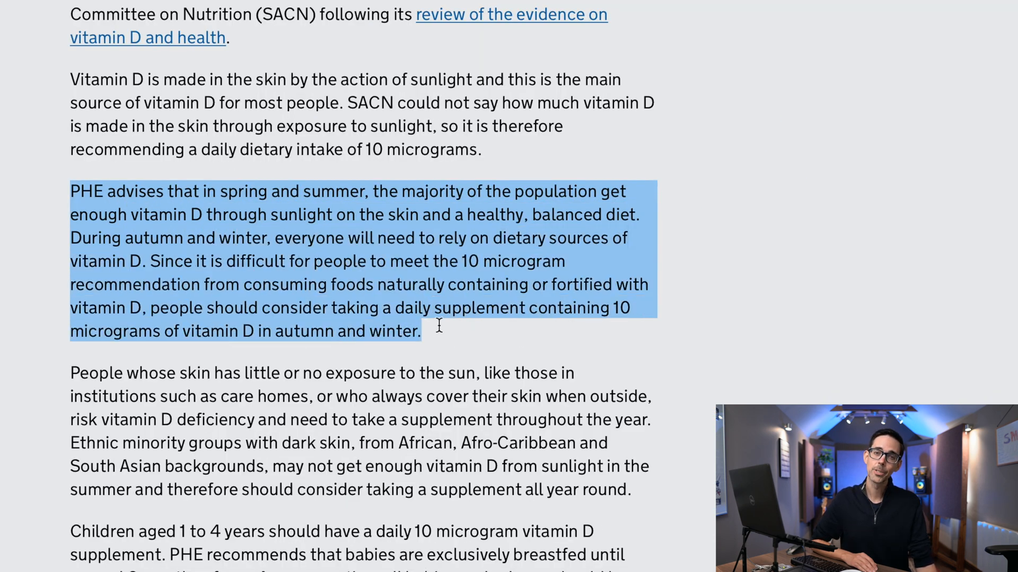